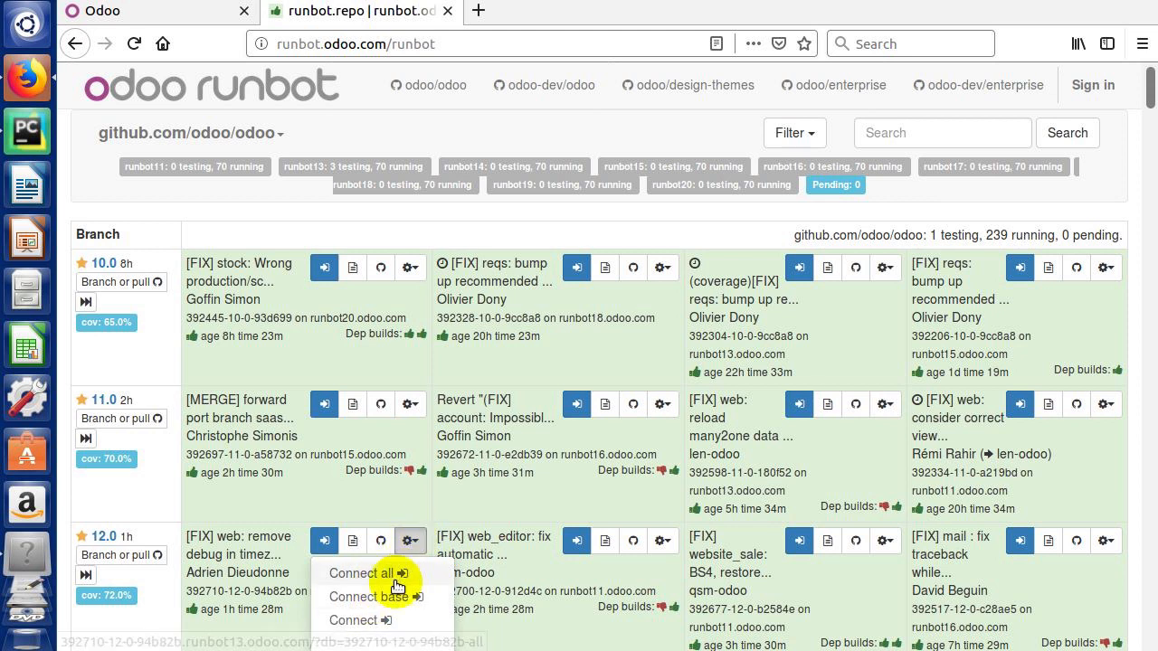
Step: Connect to the 12.0 build's base database and view its Apps page
left_click(383, 598)
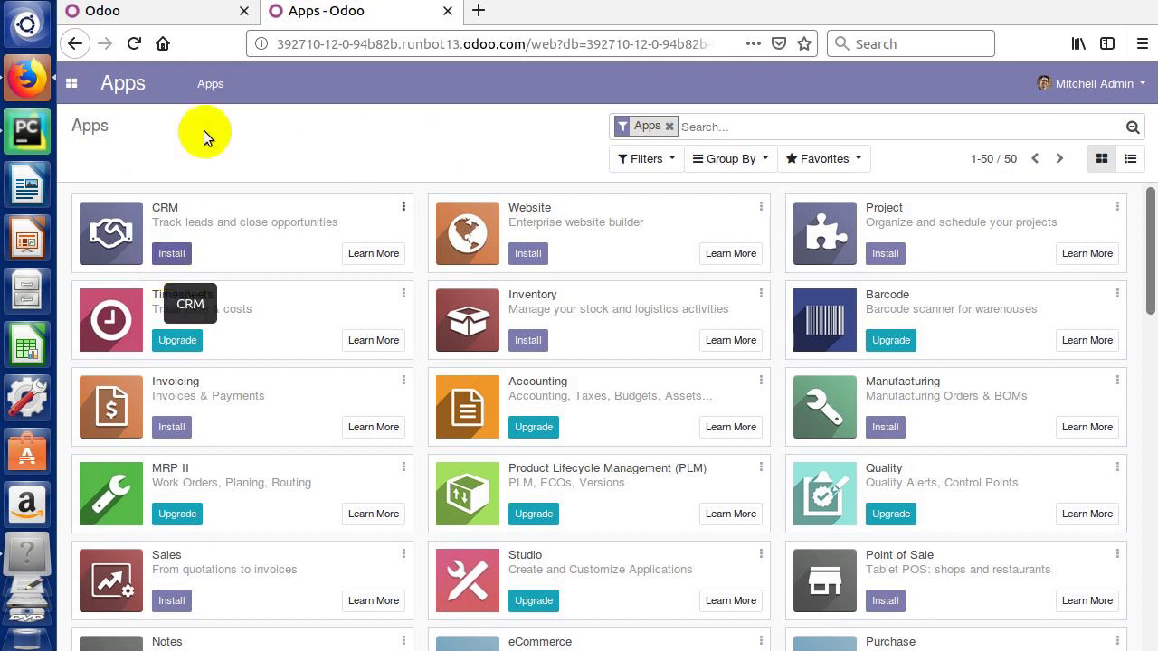
left_click(76, 43)
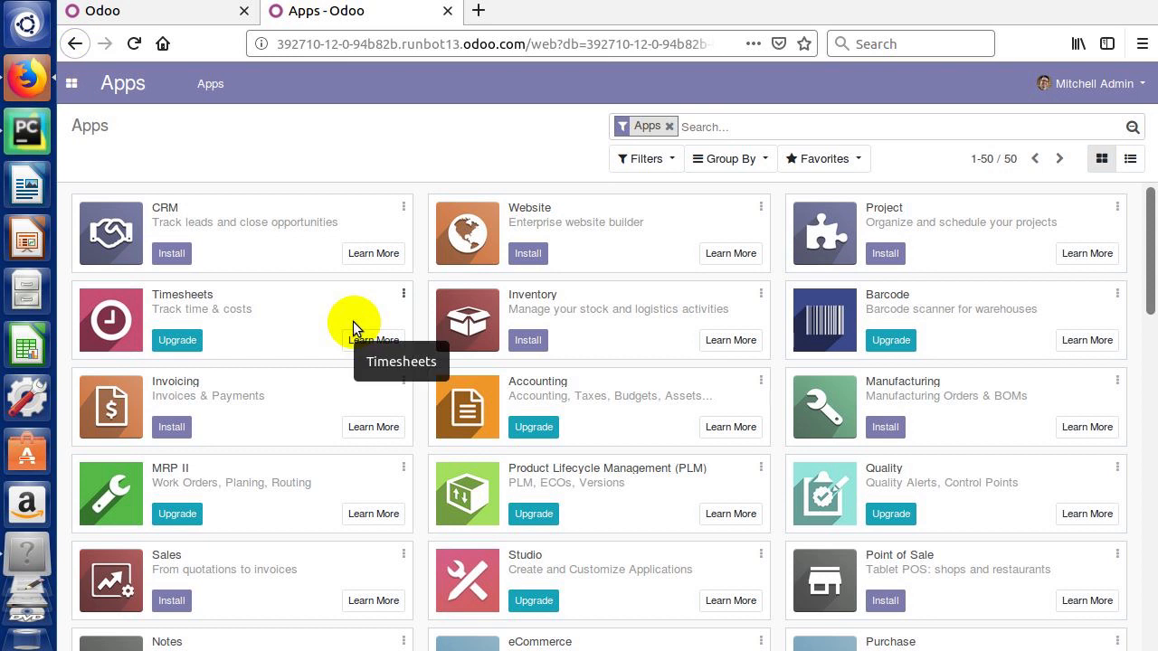
left_click(76, 44)
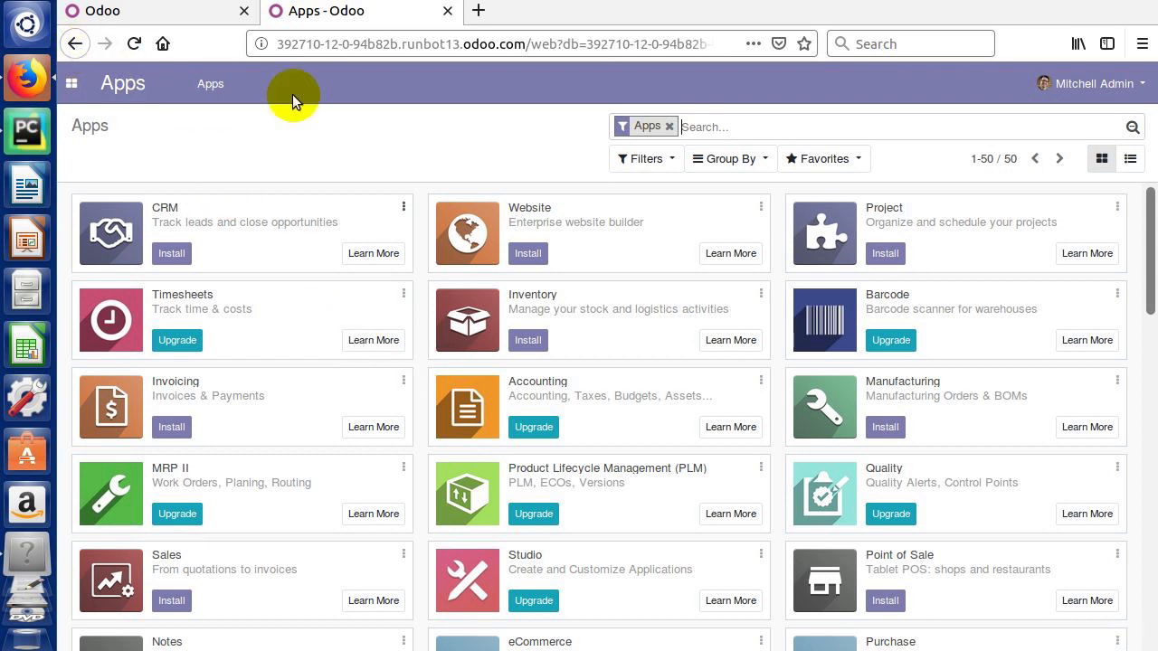
Step: Go back to the runbot build list by entering 'runbo' in the address bar
left_click(318, 43)
type("runbo")
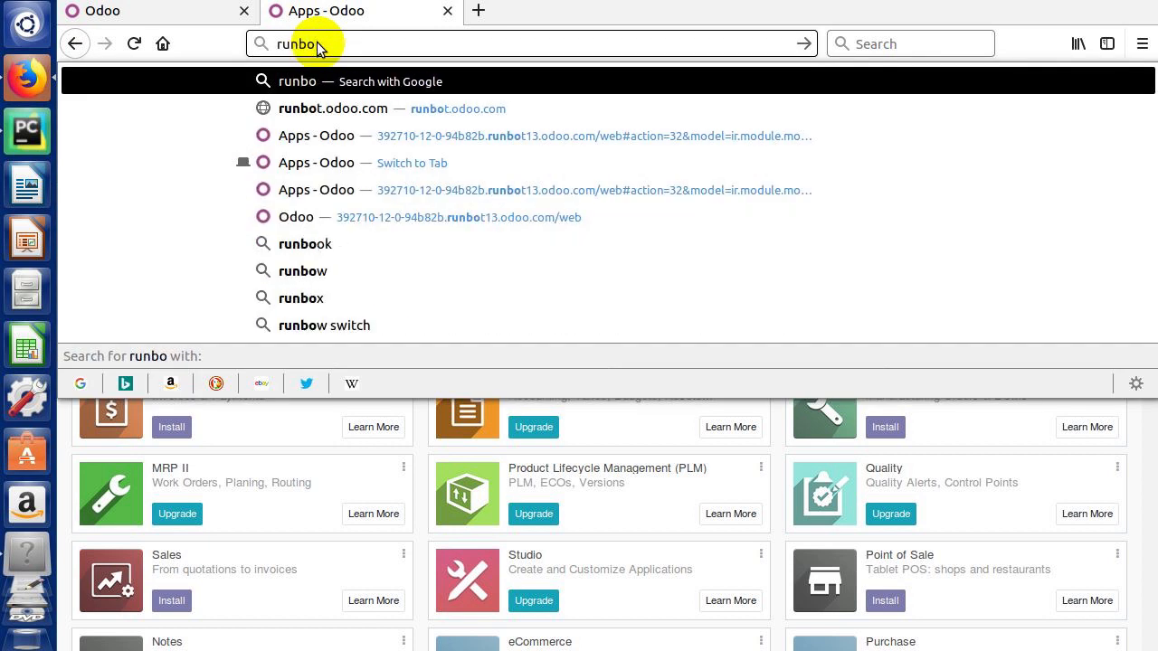
key("Return")
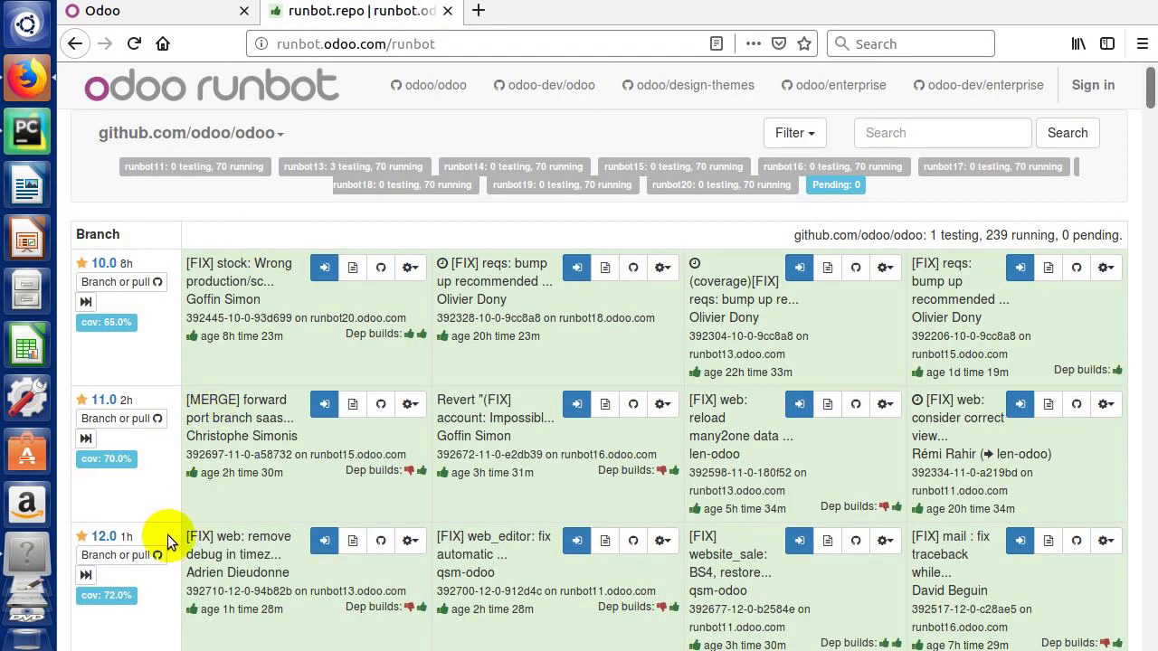
Step: Open the newest 12.0 build's login page and select its -base database
left_click(85, 574)
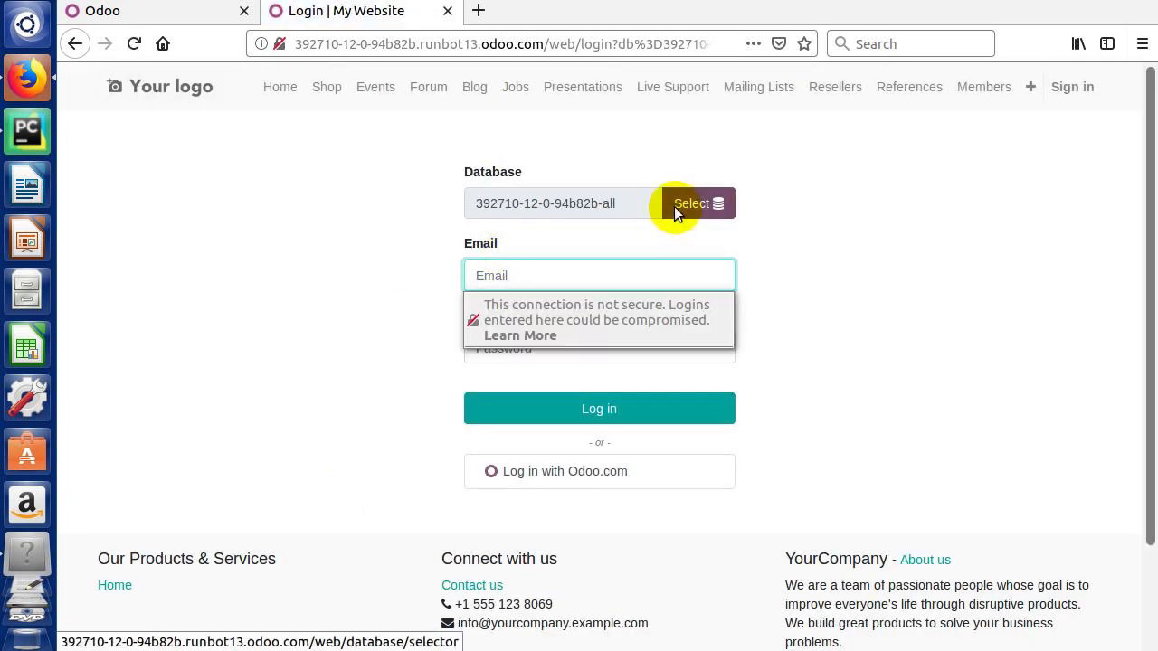
left_click(691, 203)
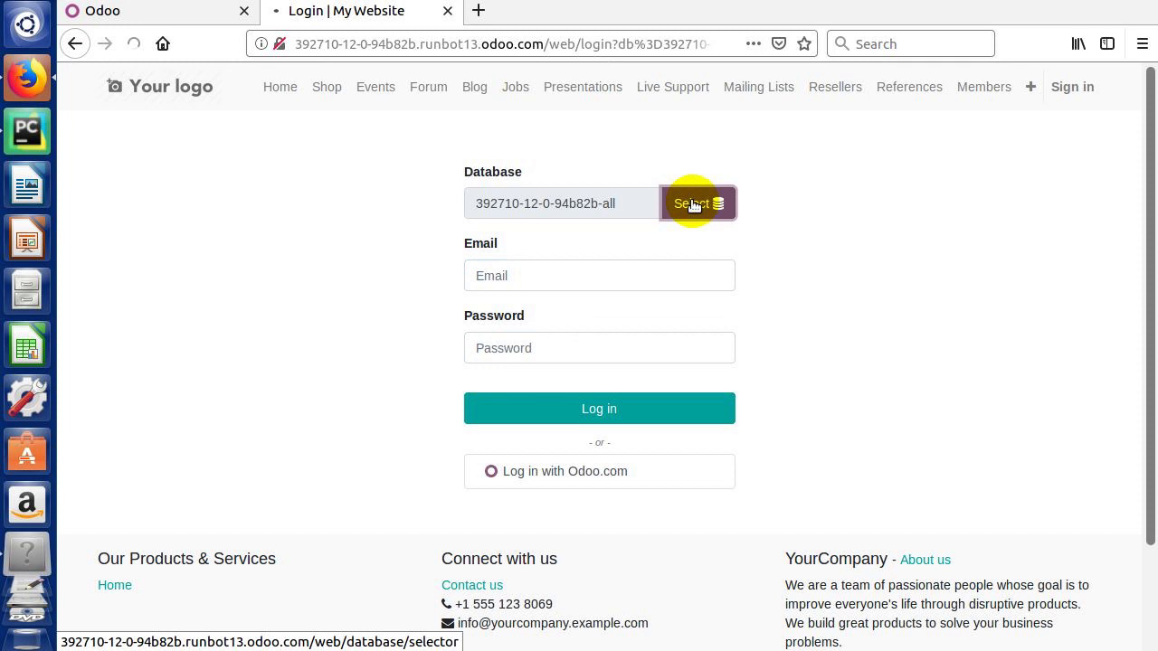
left_click(545, 248)
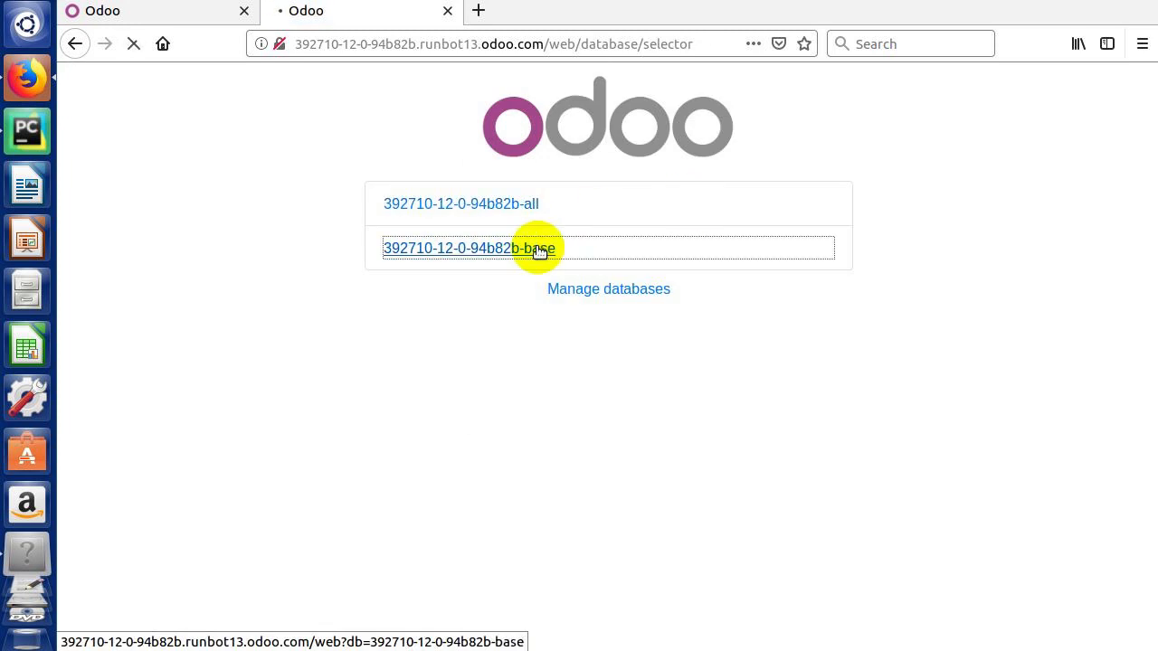
Step: Log in with the administrator credentials and decline the browser's offer to save the login
left_click(531, 323)
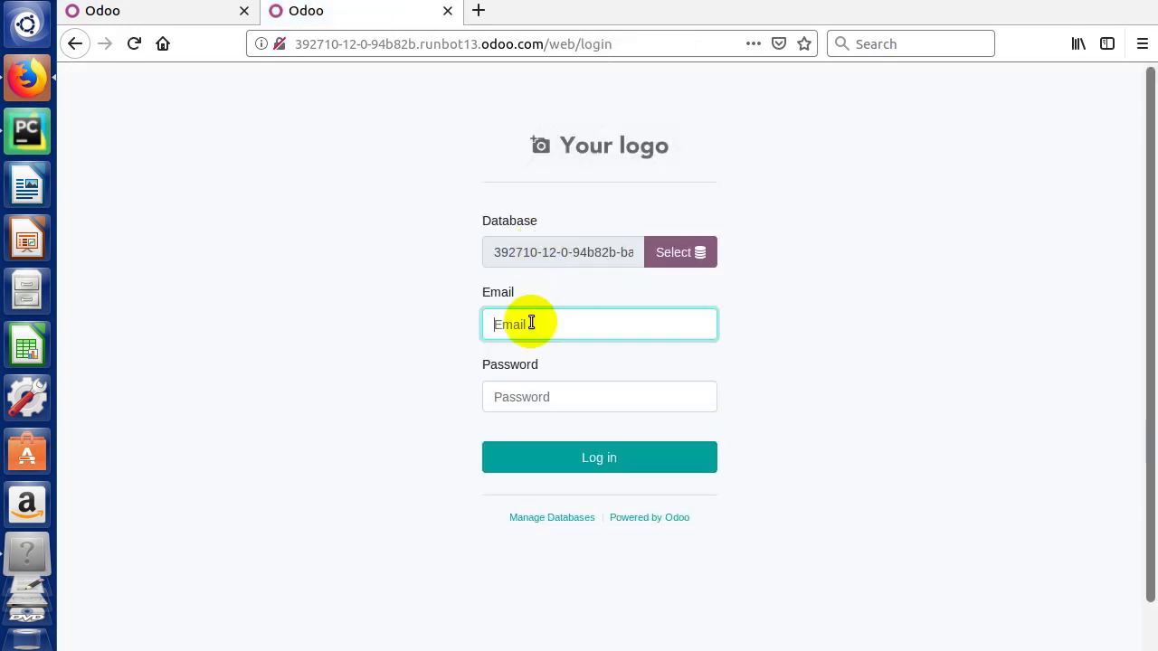
type("admin")
key("Tab")
type("ad")
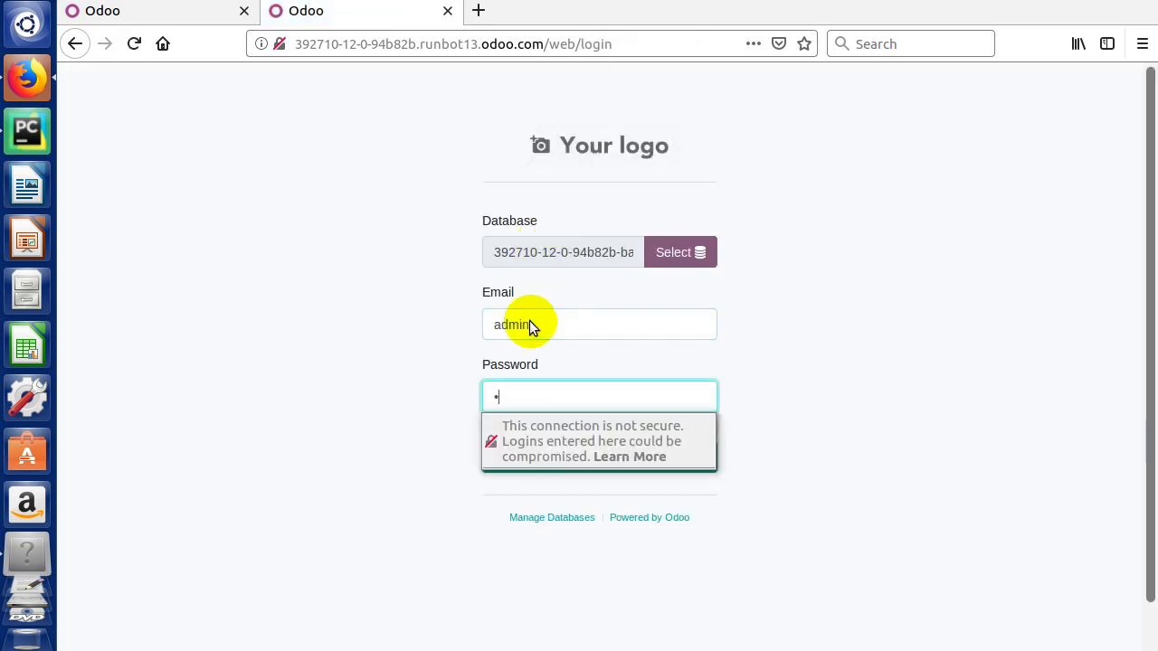
type("min")
left_click(341, 329)
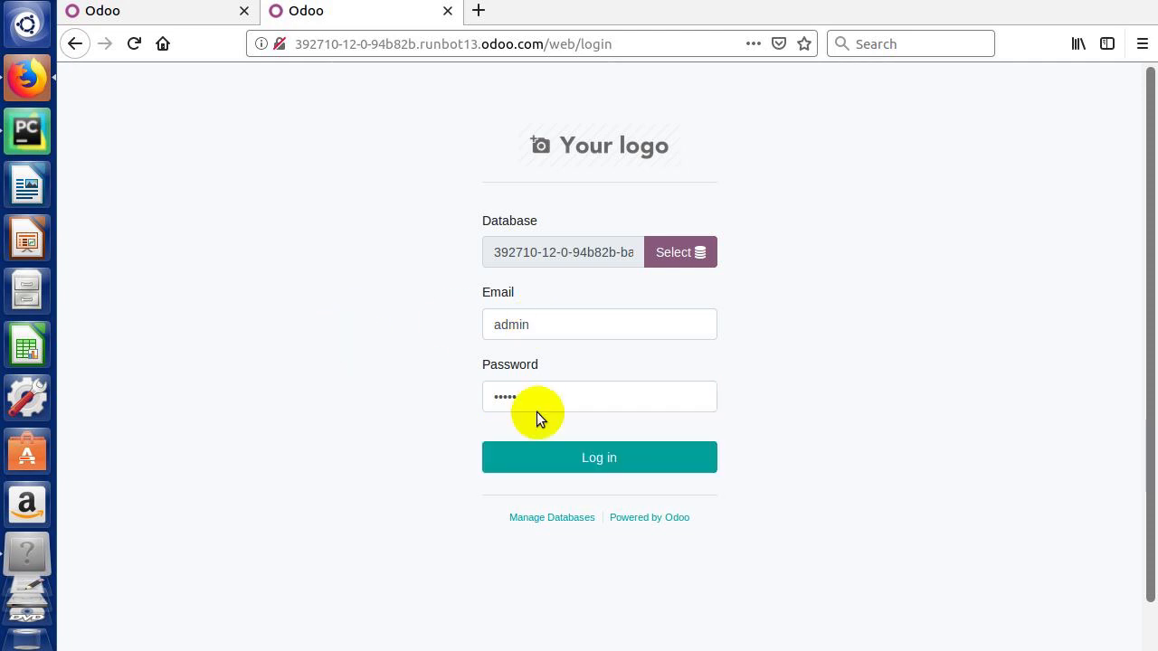
left_click(570, 456)
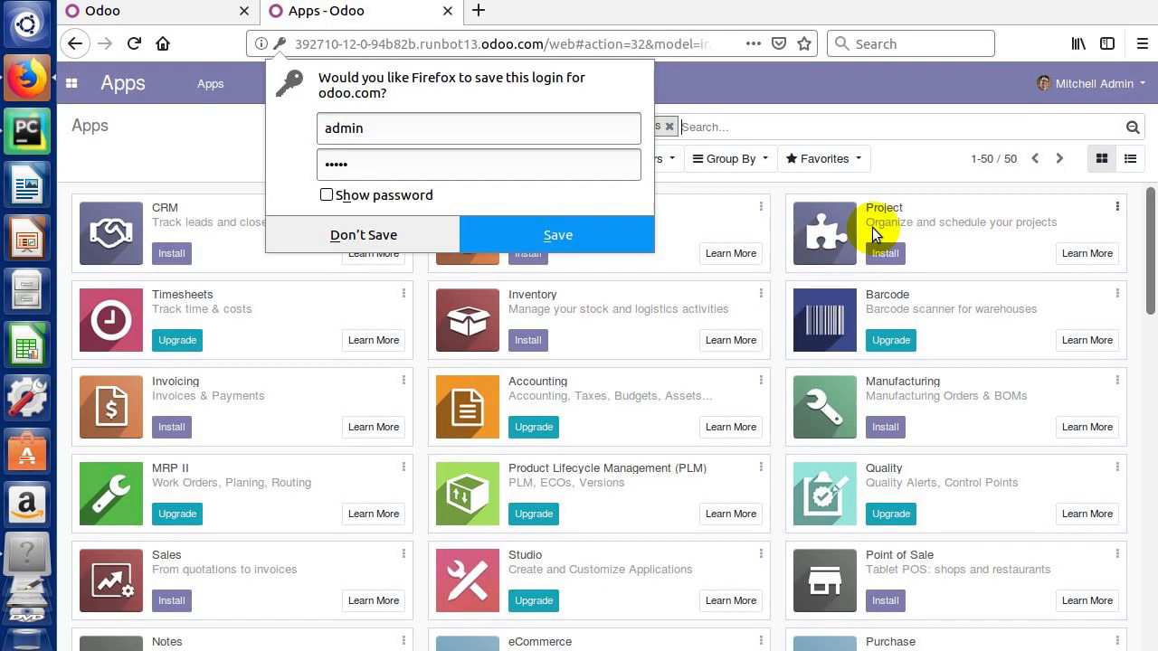
left_click(204, 152)
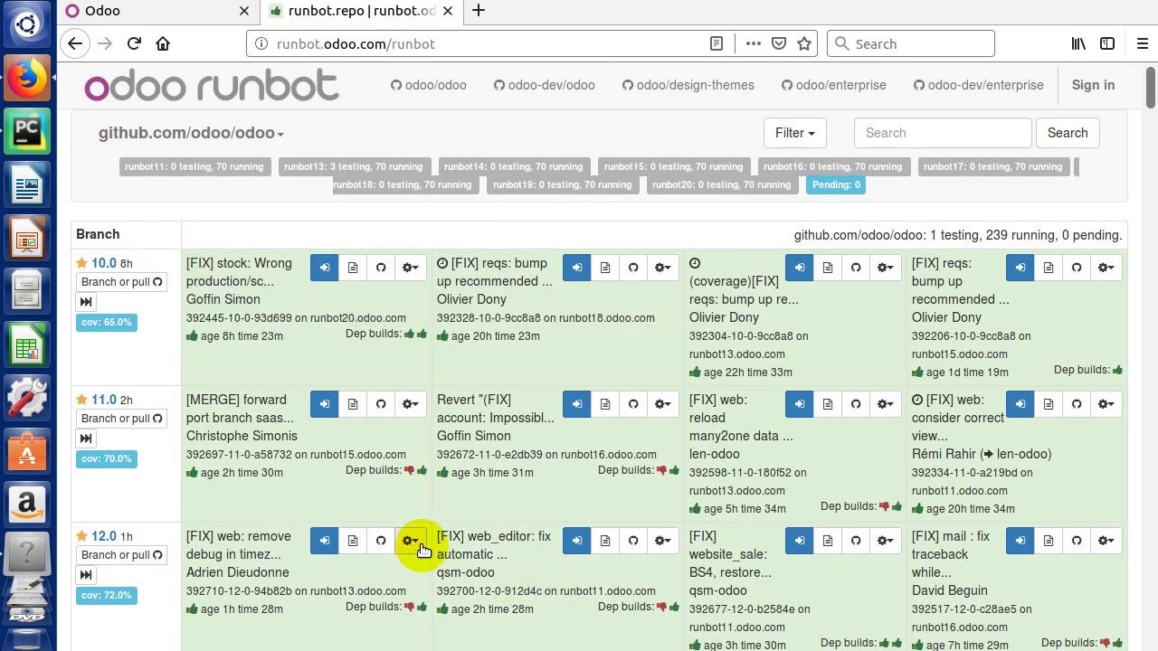
Step: Show the connection options of the first, second and third 12.0 builds in turn
left_click(414, 542)
left_click(662, 541)
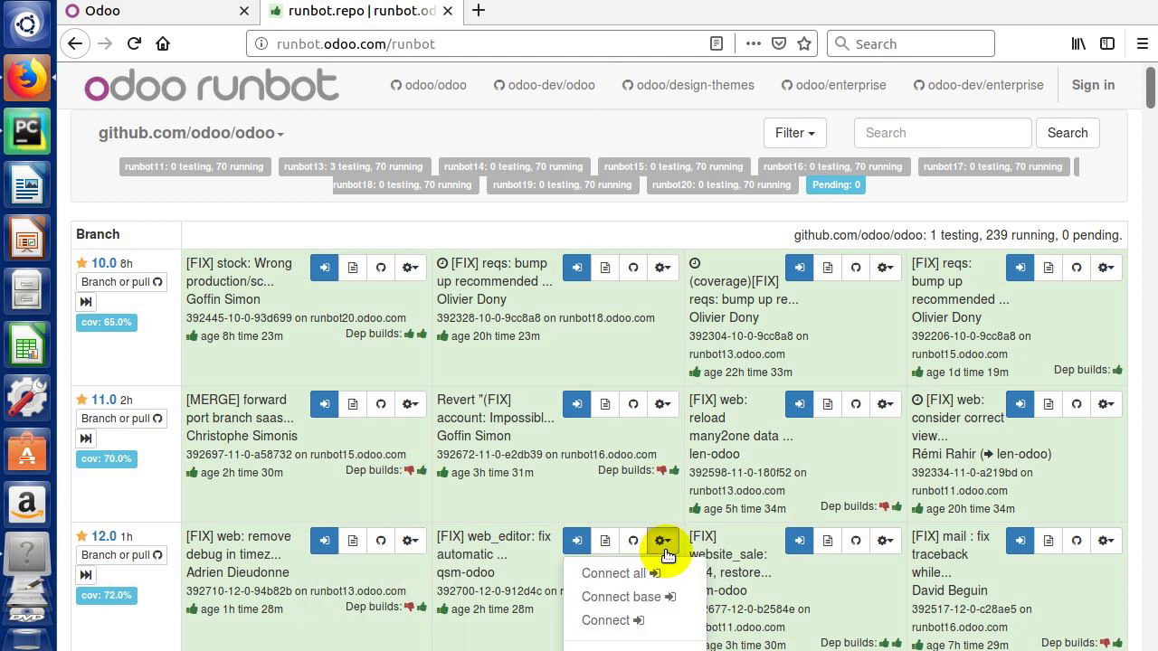
left_click(887, 543)
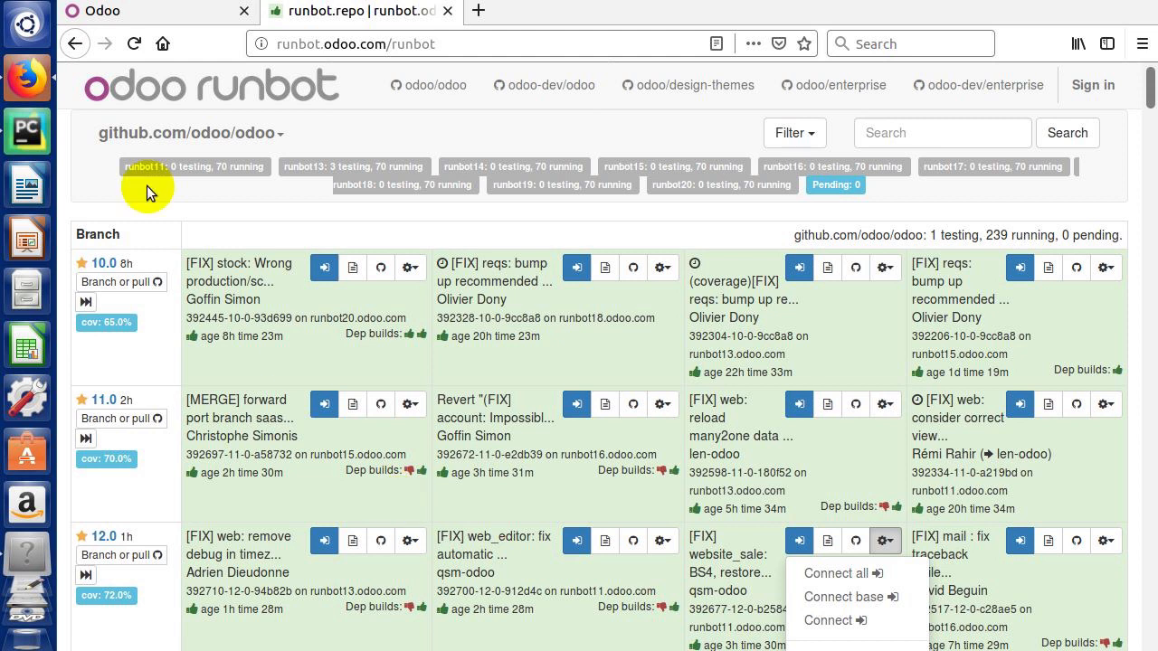
Step: Create local database Odoo12Essentials_CRMCommunity with login and password set, demo data unchecked
left_click(152, 13)
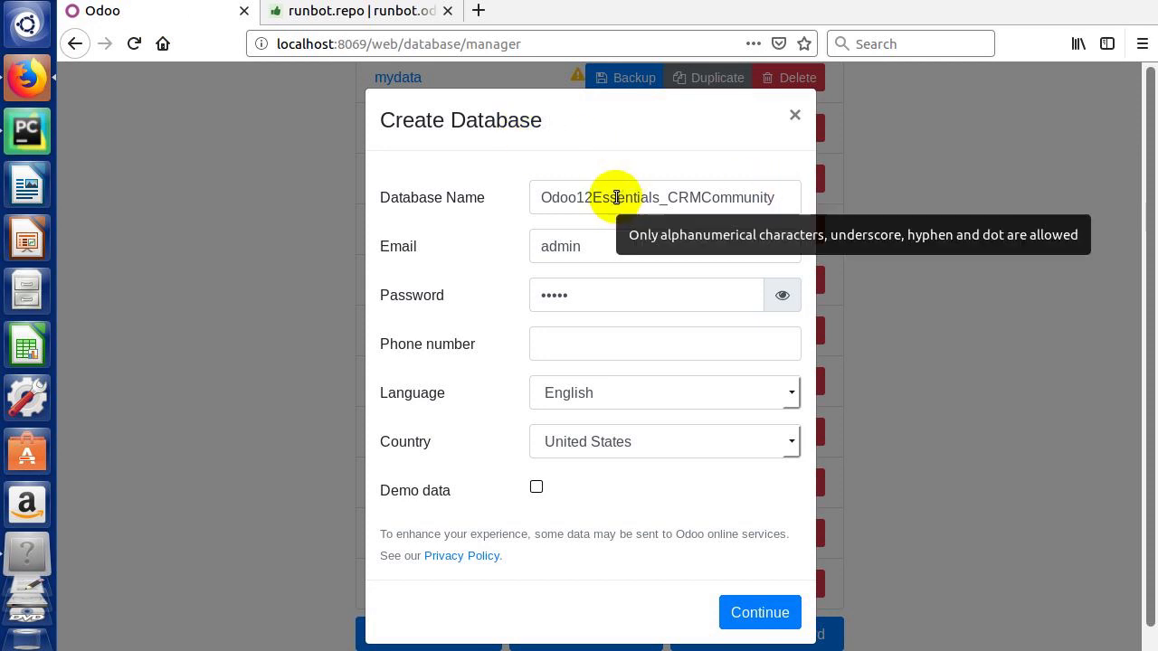
left_click(592, 248)
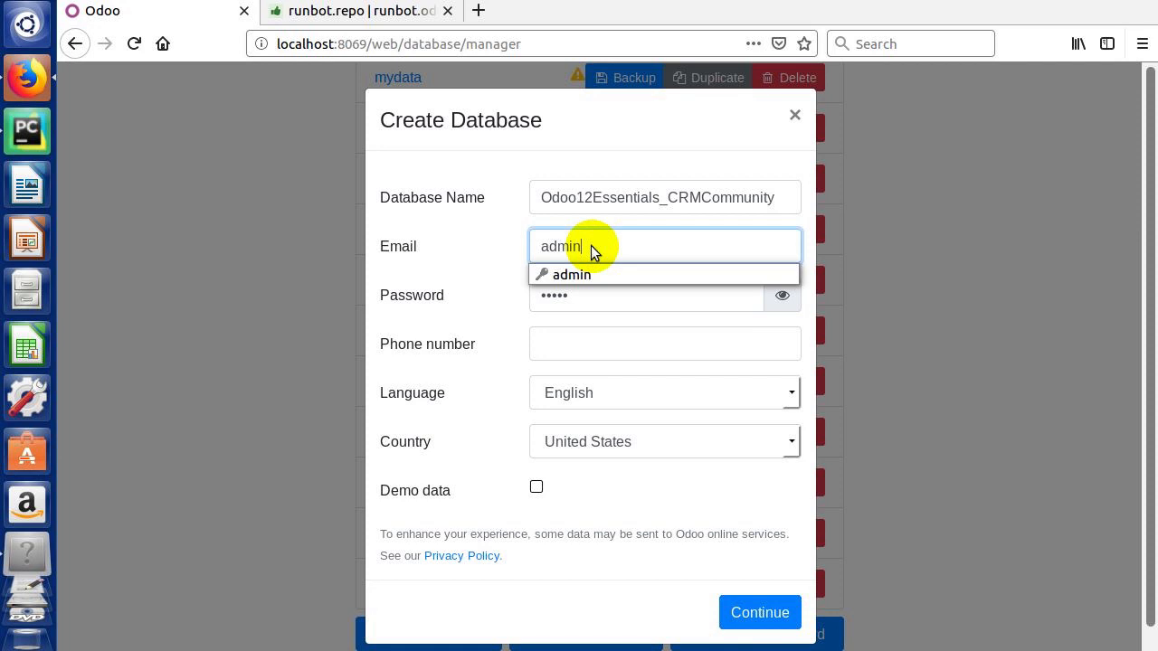
left_click(438, 237)
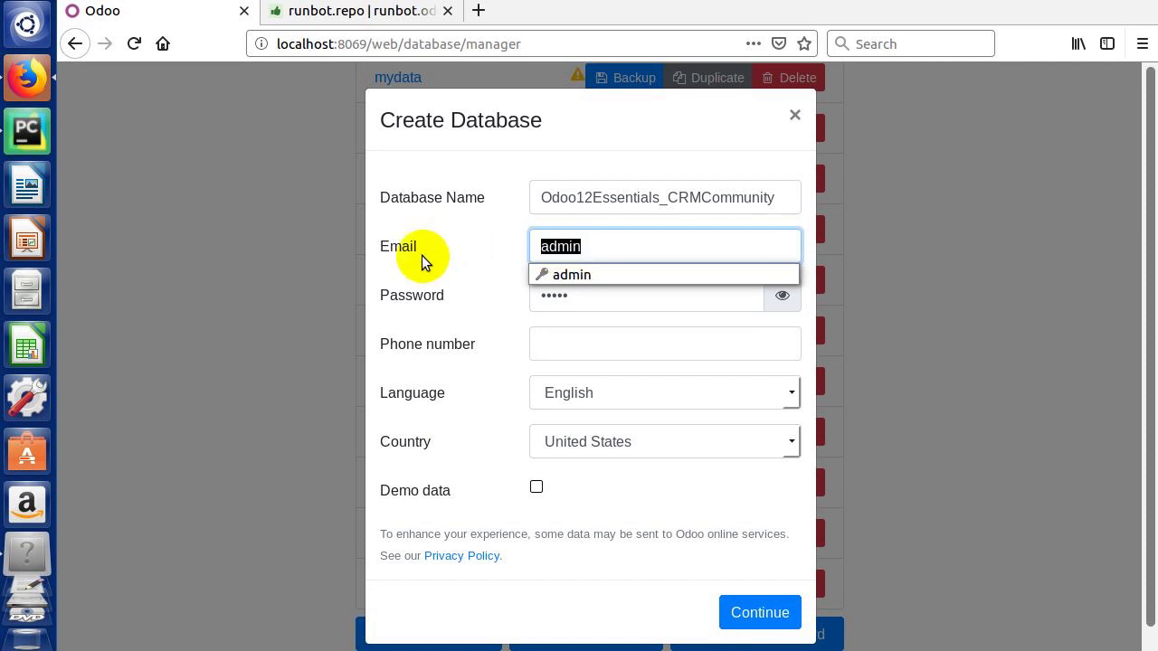
left_click(422, 302)
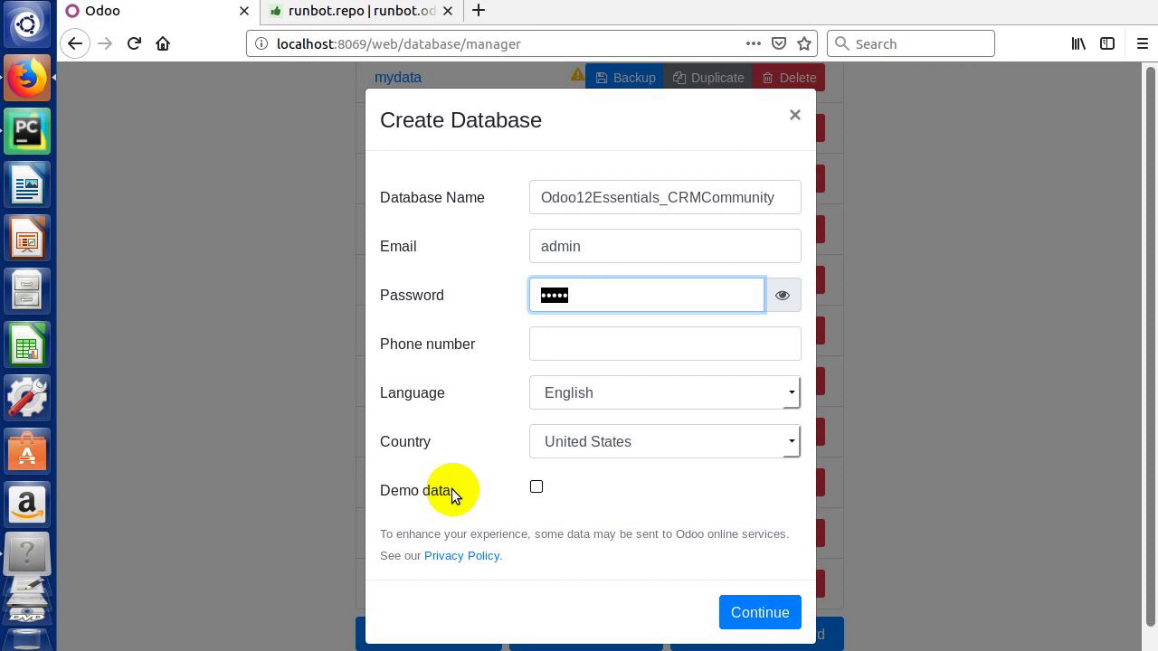
left_click(756, 613)
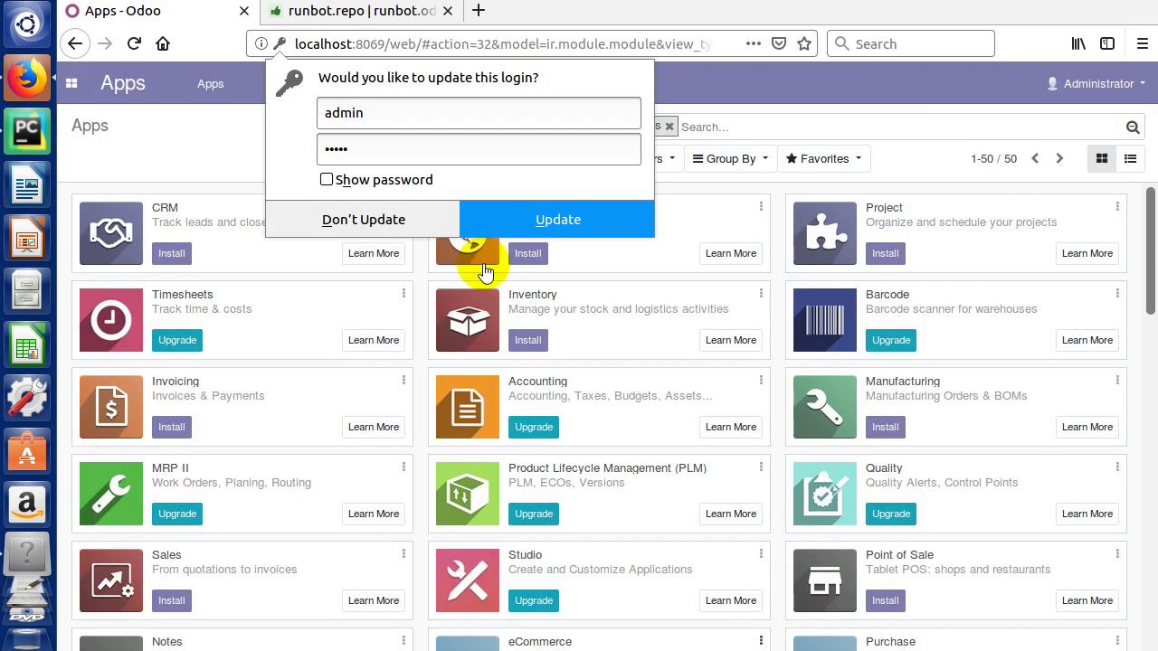
left_click(191, 152)
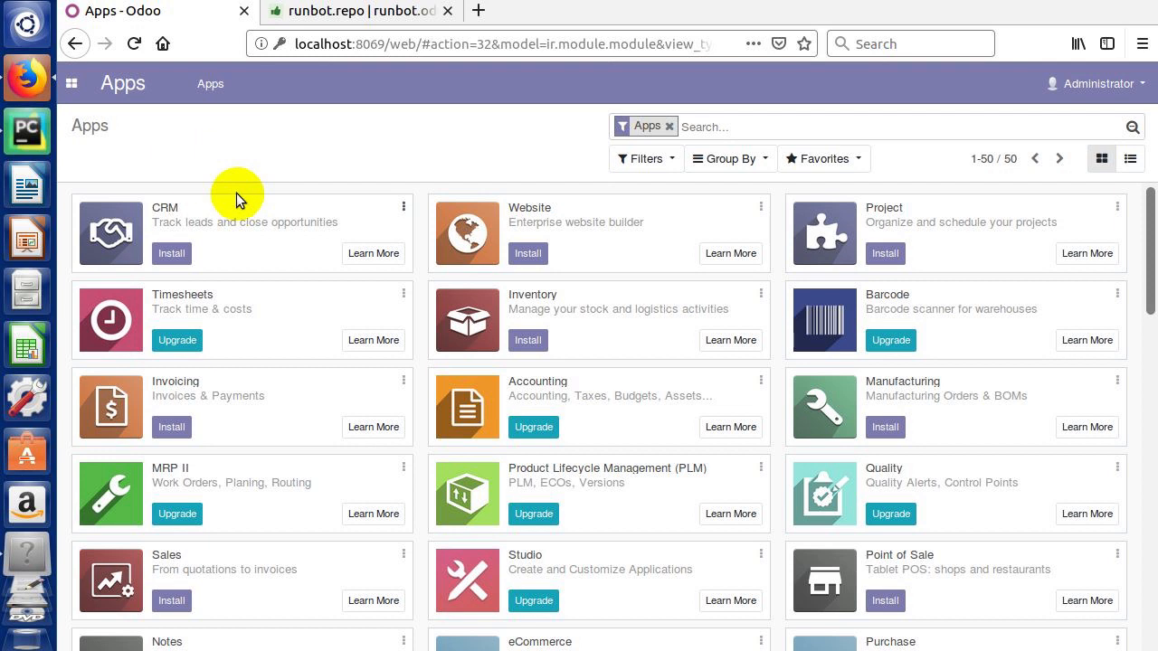
Step: Install the CRM app from the Apps list
left_click(179, 257)
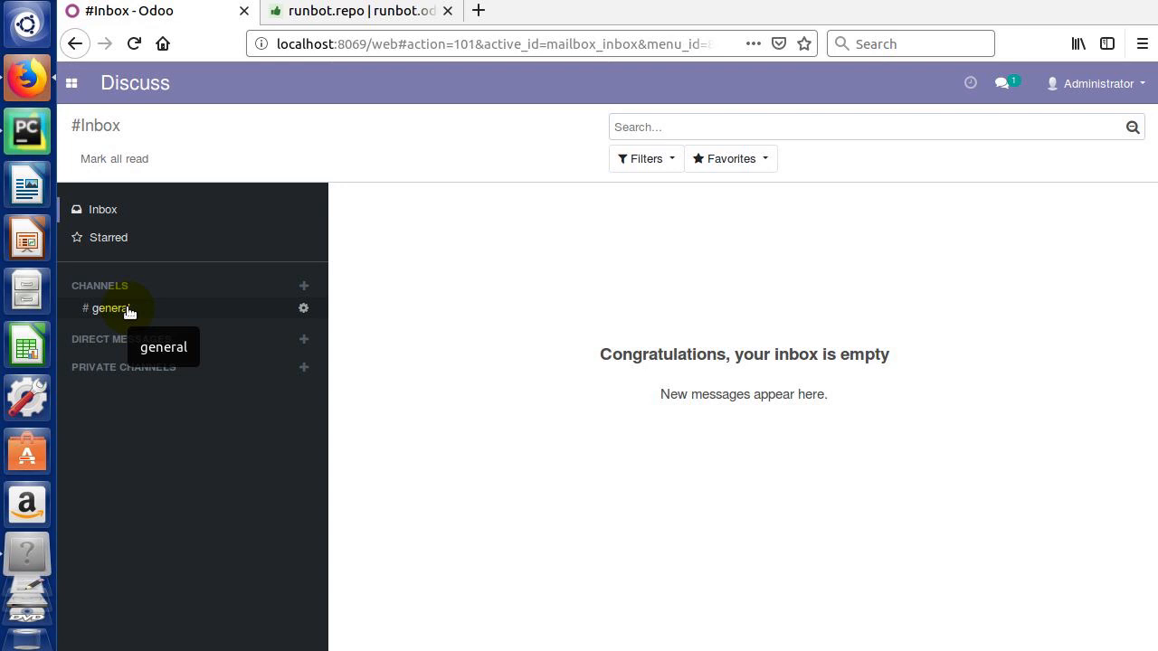
Step: Create a new Discuss channel named CRM
left_click(305, 287)
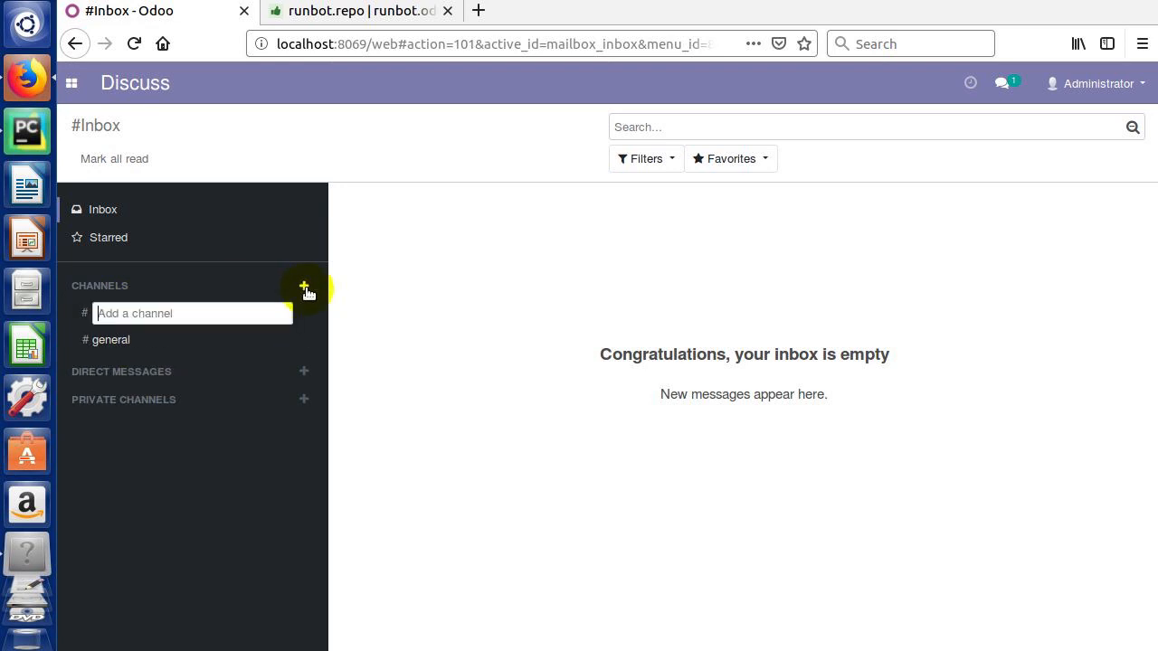
type("CRM")
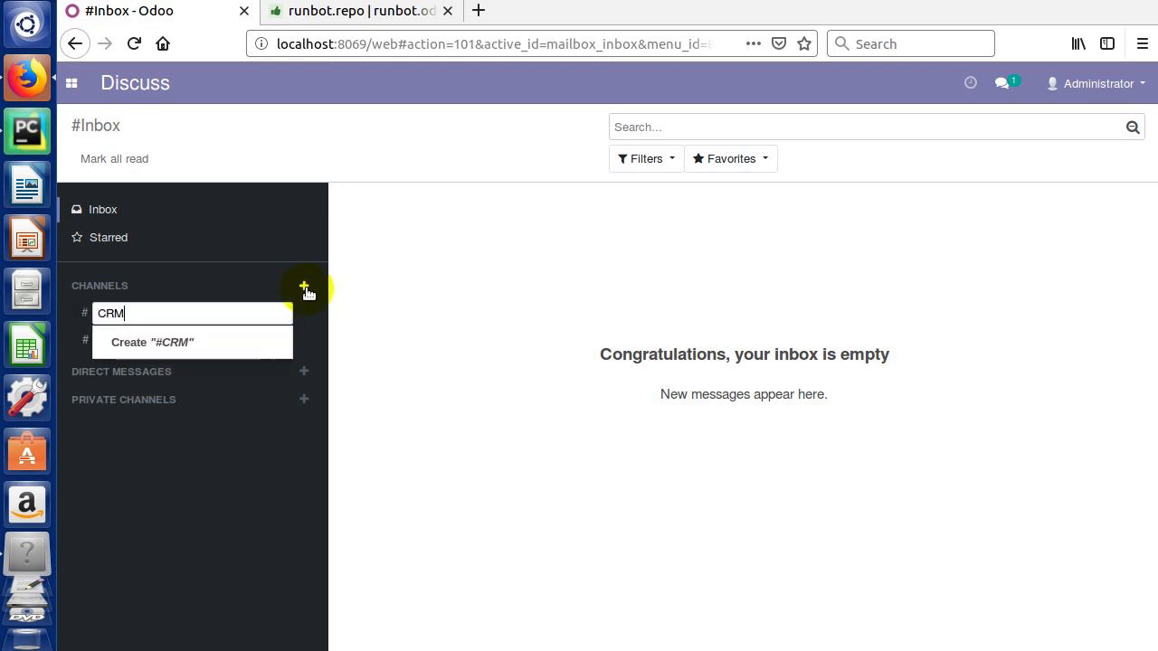
left_click(168, 342)
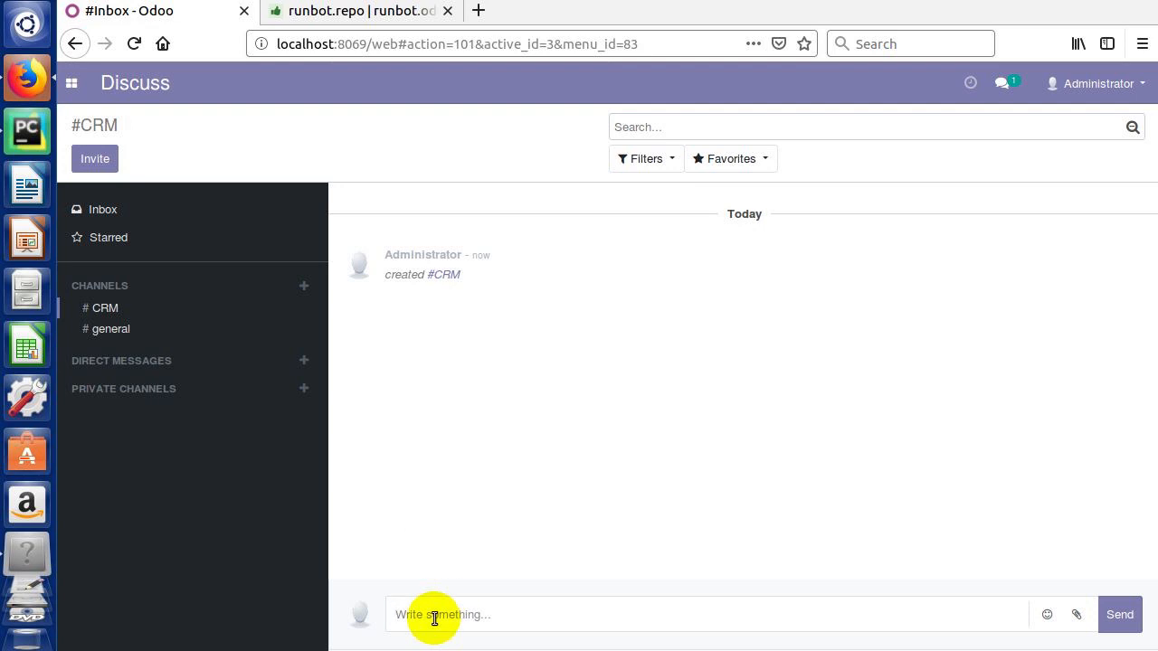
Step: Post 'This channel will be used to discuss CRM training and opportunities we wish to track and follow', then star it
type("This channle")
key("BackSpace")
key("BackSpace")
key("BackSpace")
type("el will be use")
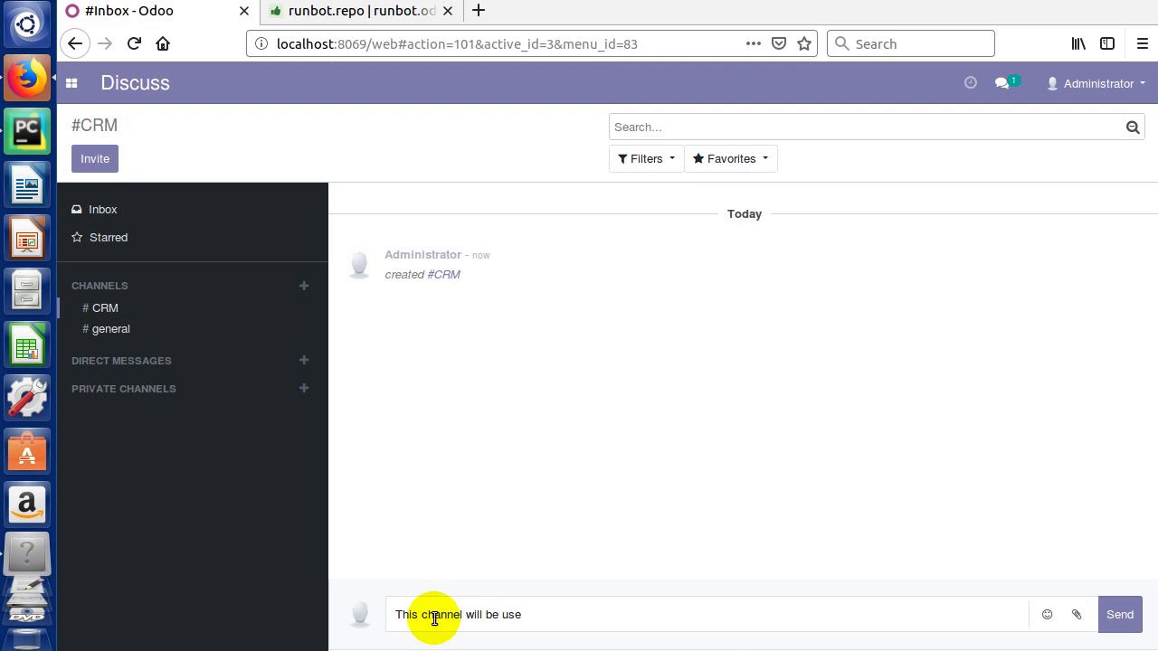
type("d to discuss CRM tra")
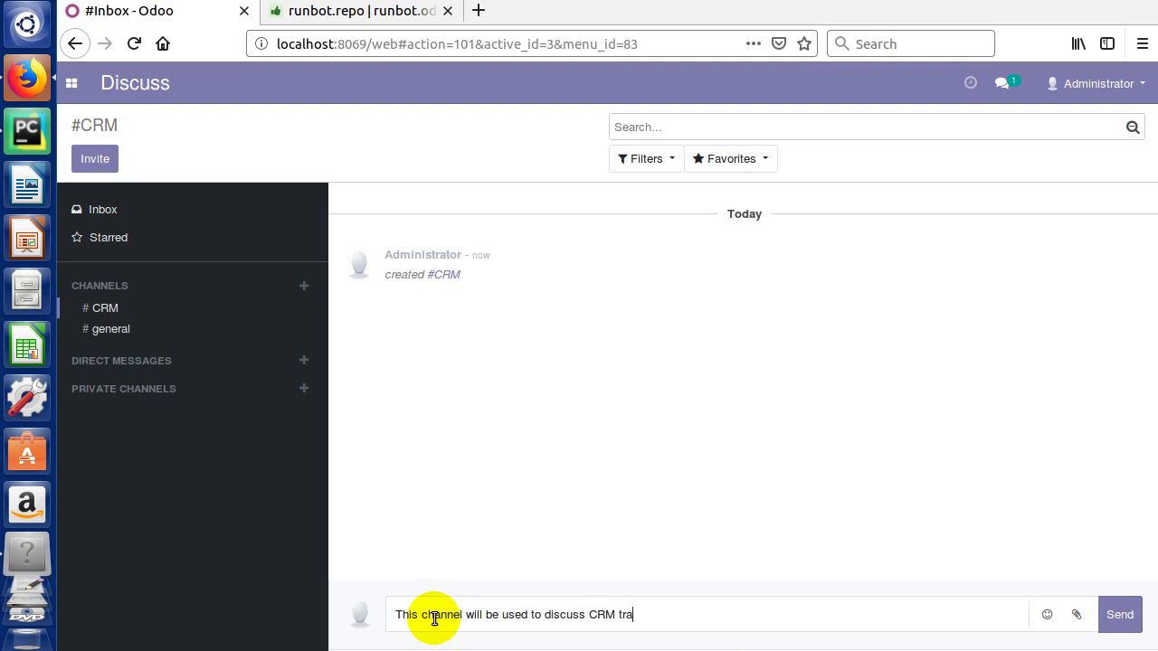
type("ining and opportunities w")
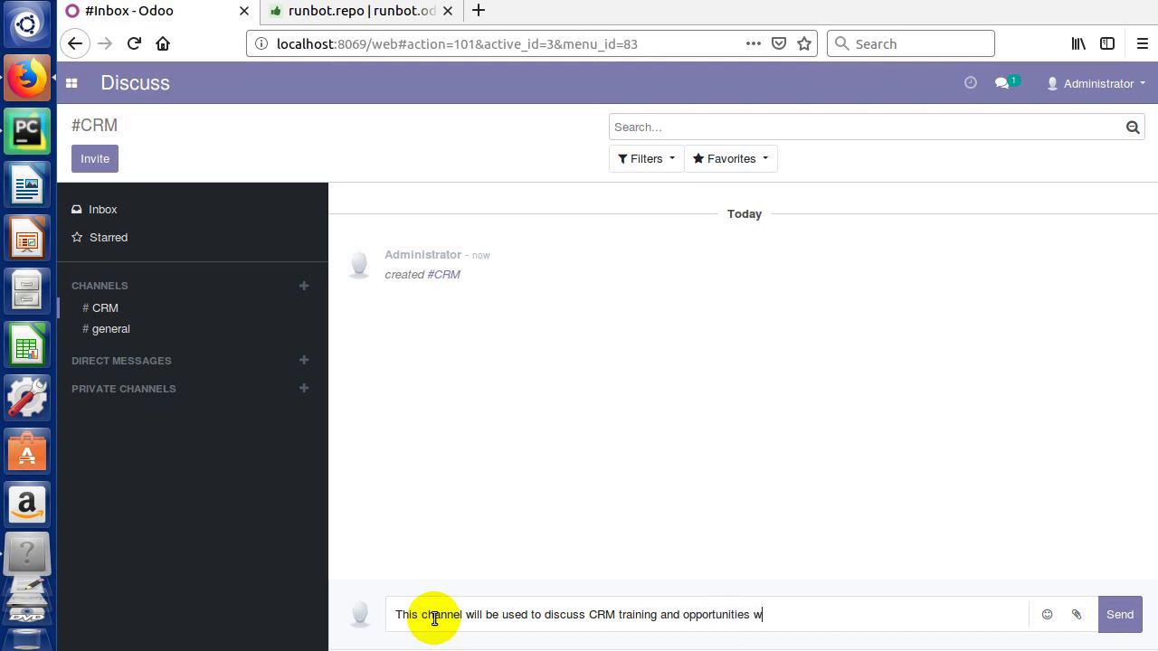
type("e wish torack a")
key("BackSpace")
key("BackSpace")
key("BackSpace")
key("BackSpace")
key("BackSpace")
key("BackSpace")
key("BackSpace")
type("rack and follow")
key("Return")
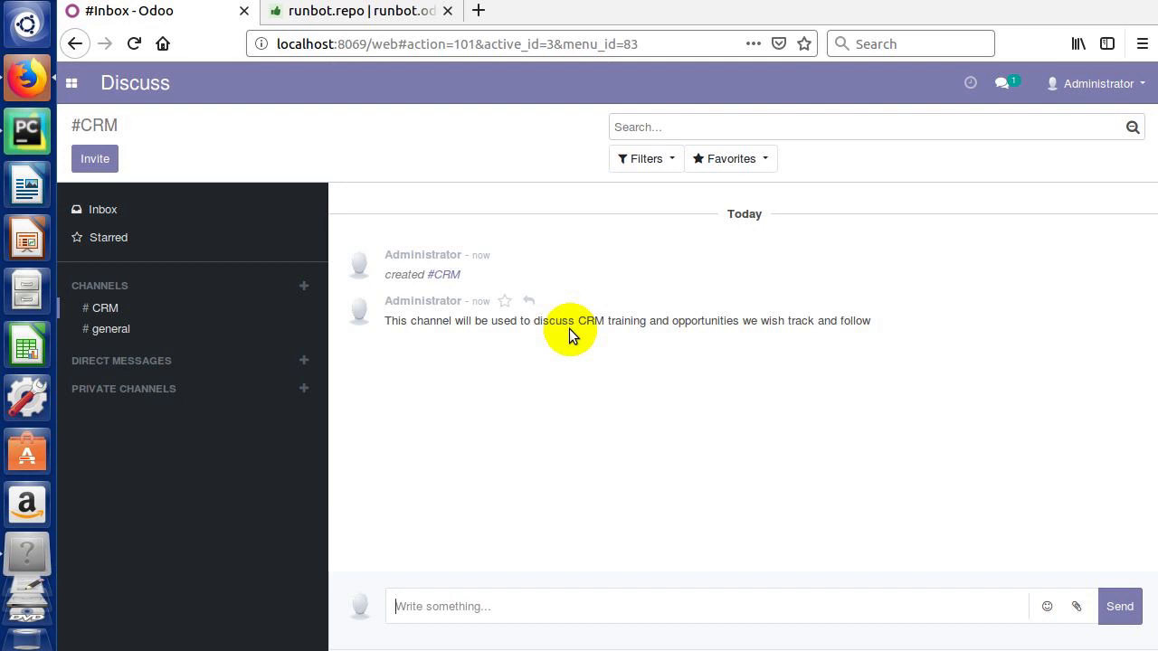
left_click(505, 302)
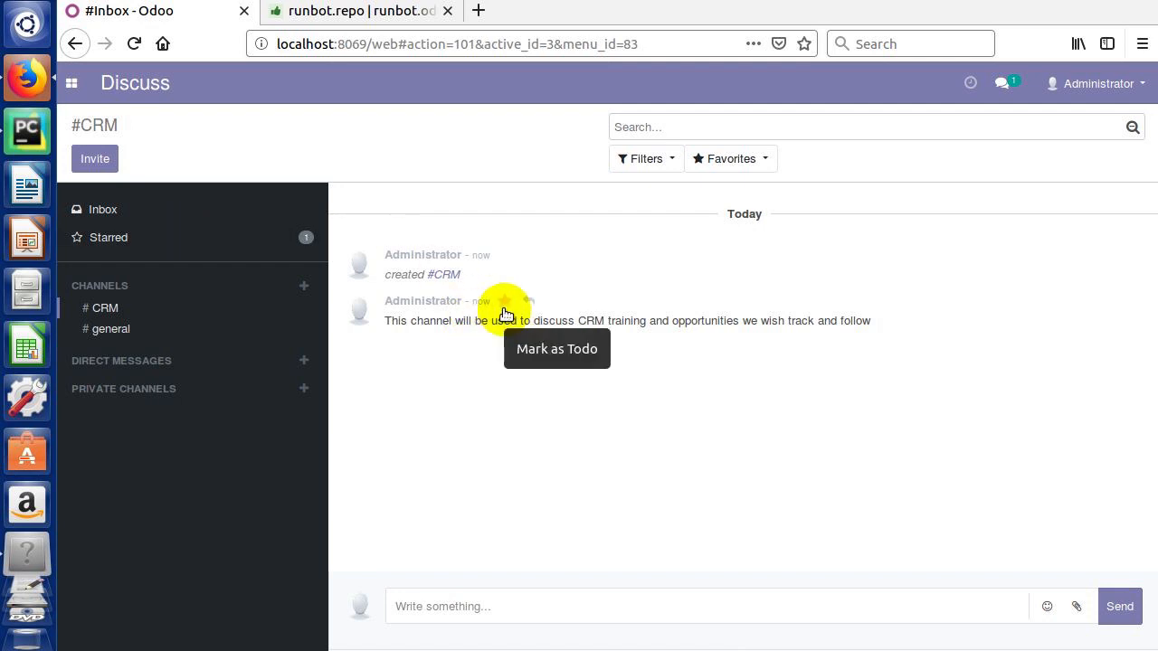
left_click(110, 240)
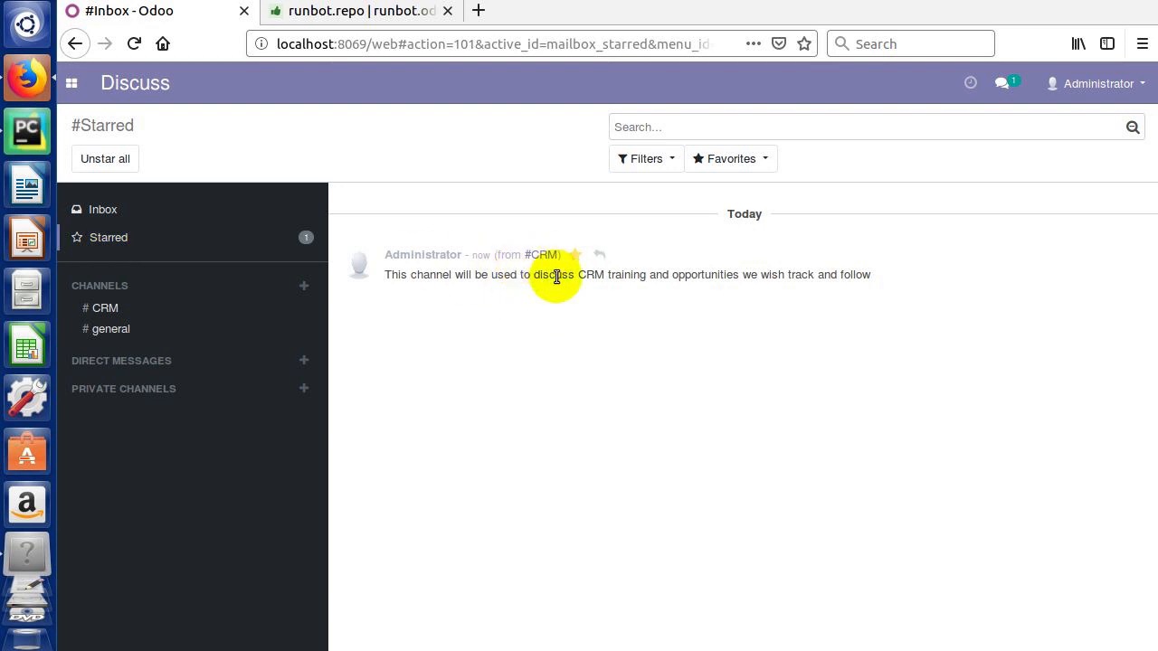
left_click(575, 257)
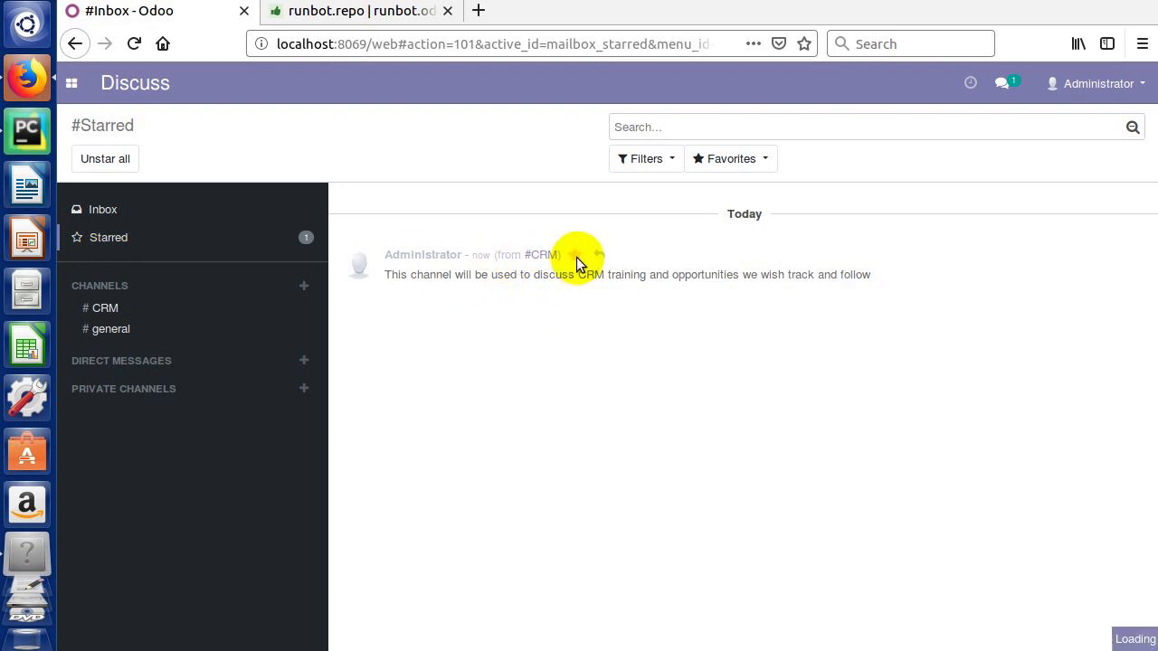
left_click(106, 309)
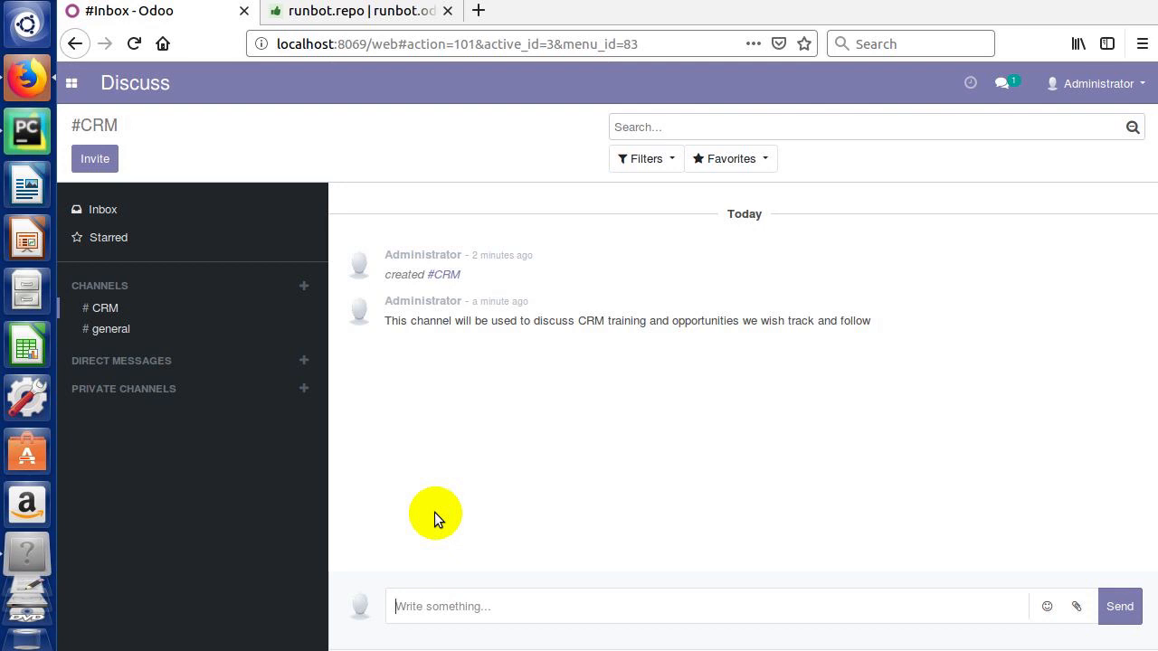
Step: Switch to the CRM app and start a new opportunity in the pipeline
left_click(74, 85)
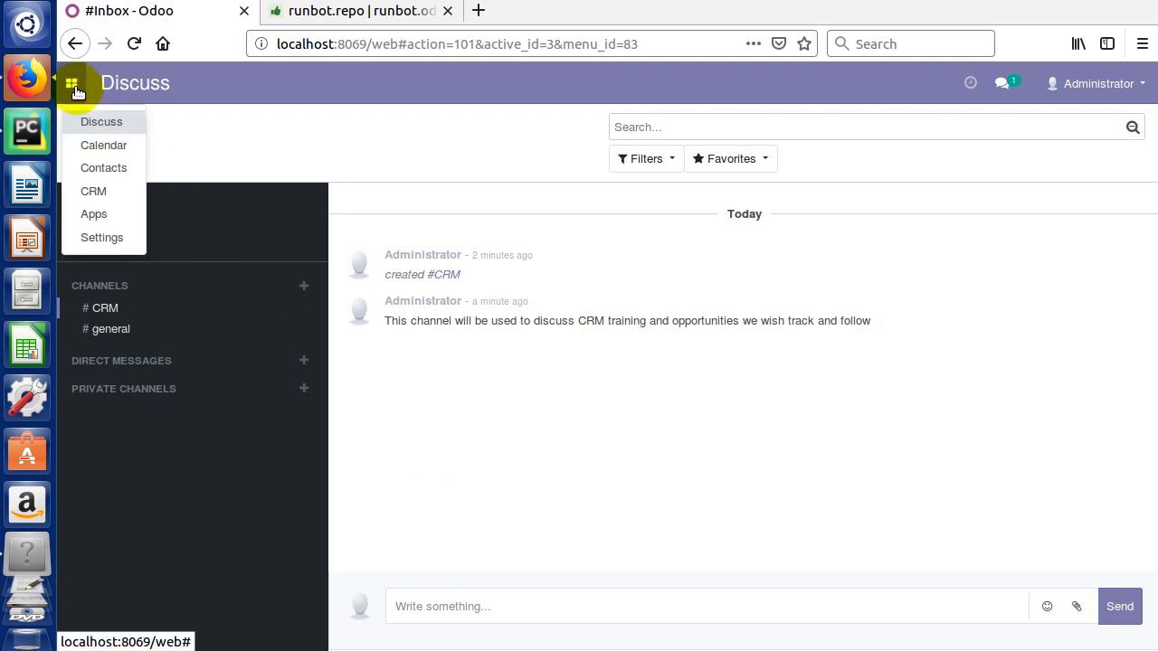
left_click(95, 191)
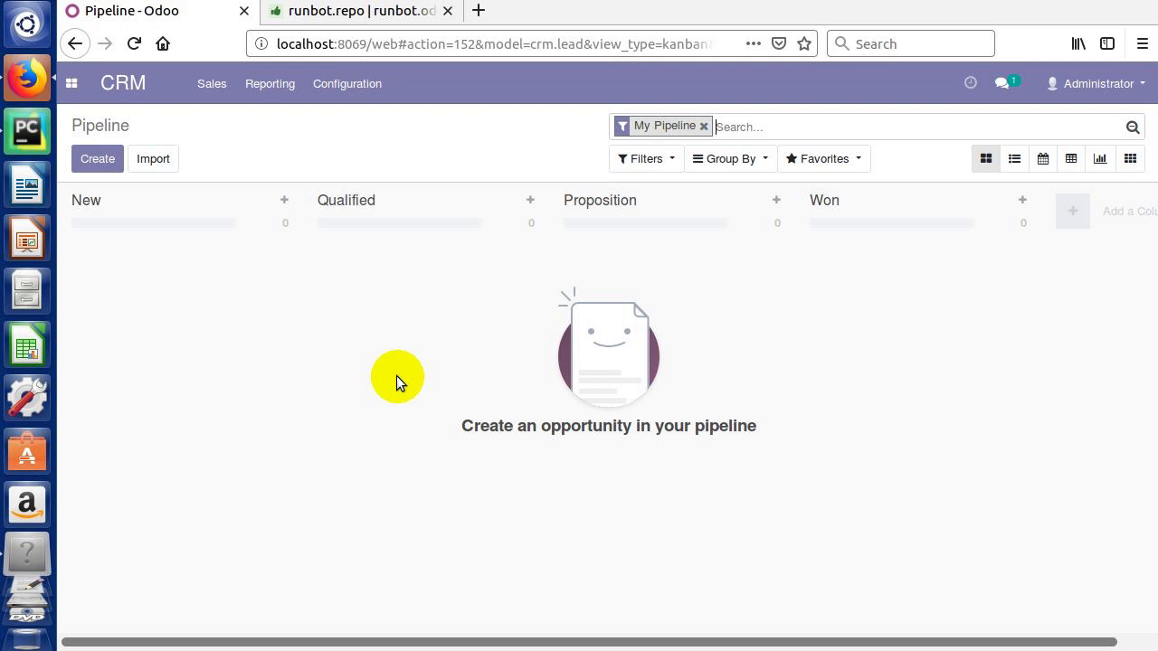
left_click(101, 160)
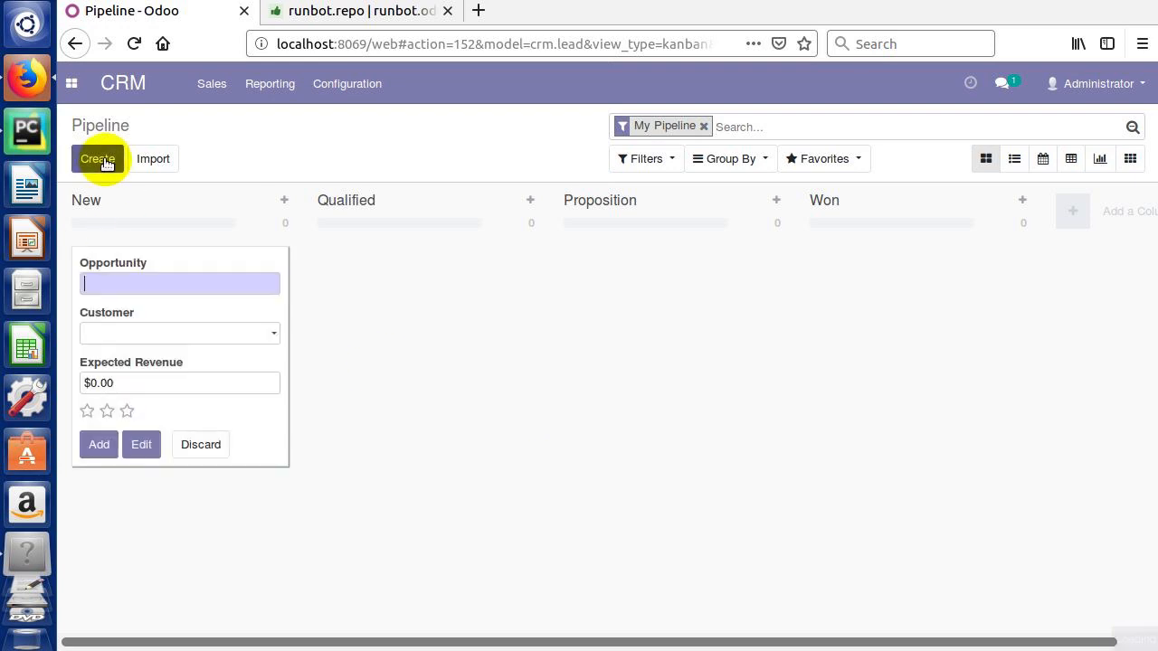
Step: Title the opportunity 'Interested in a new boat' and type the customer's name
left_click(145, 281)
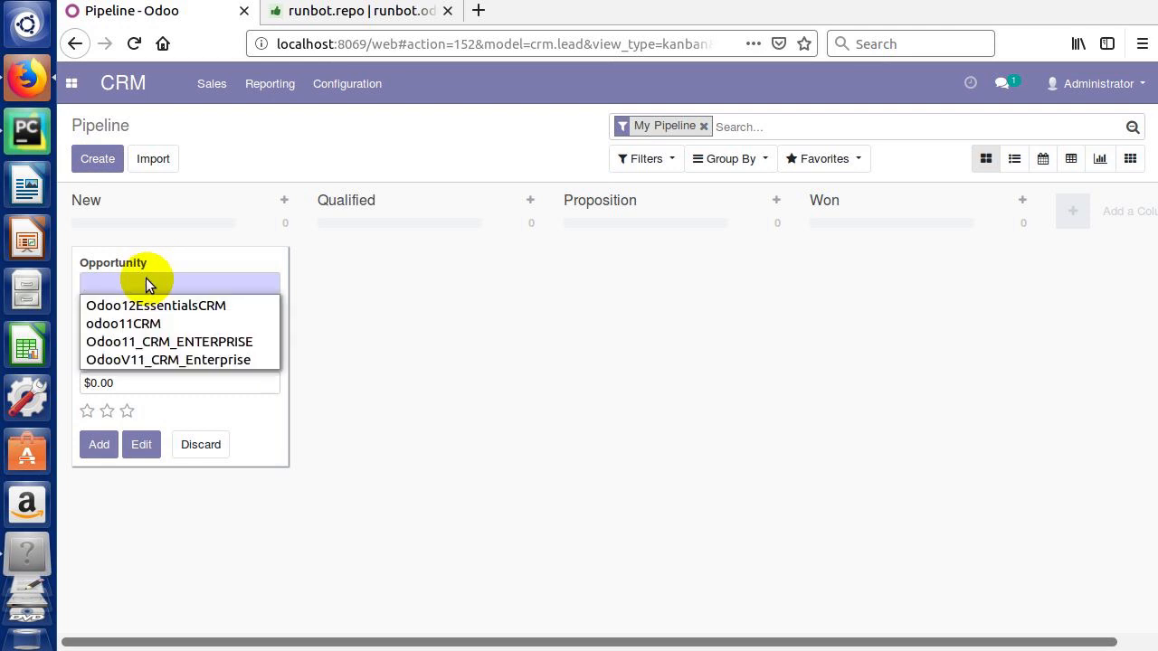
type("INter")
key("BackSpace")
key("BackSpace")
key("BackSpace")
key("BackSpace")
type("nte")
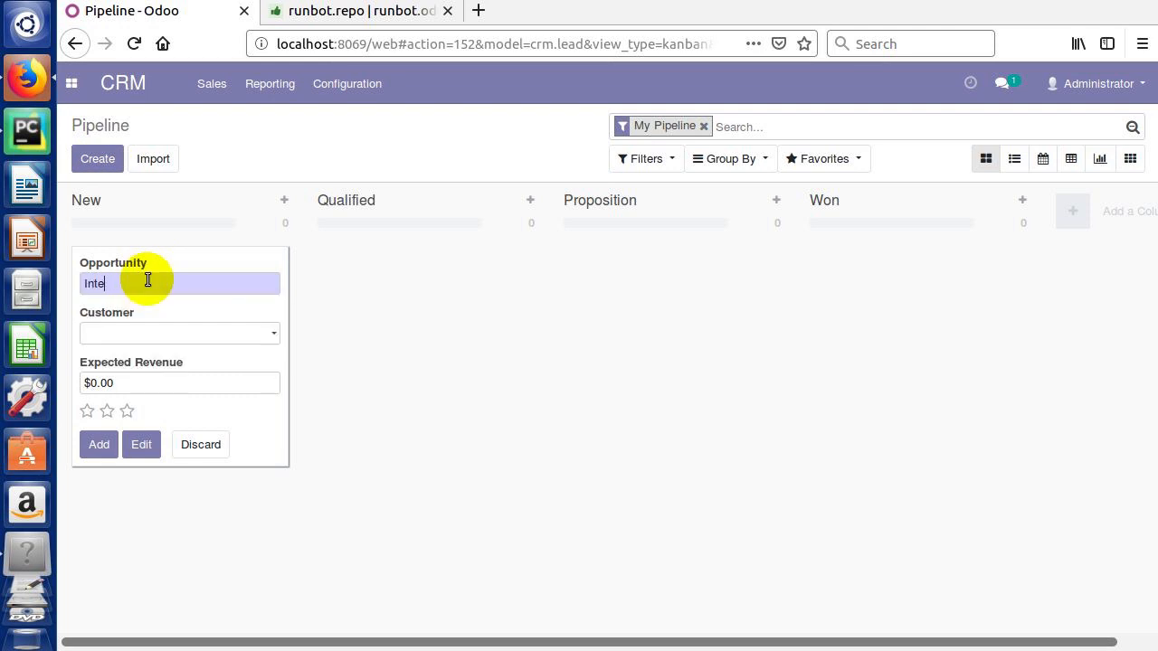
type("restd in")
key("BackSpace")
key("BackSpace")
key("BackSpace")
type("ed in a new boat")
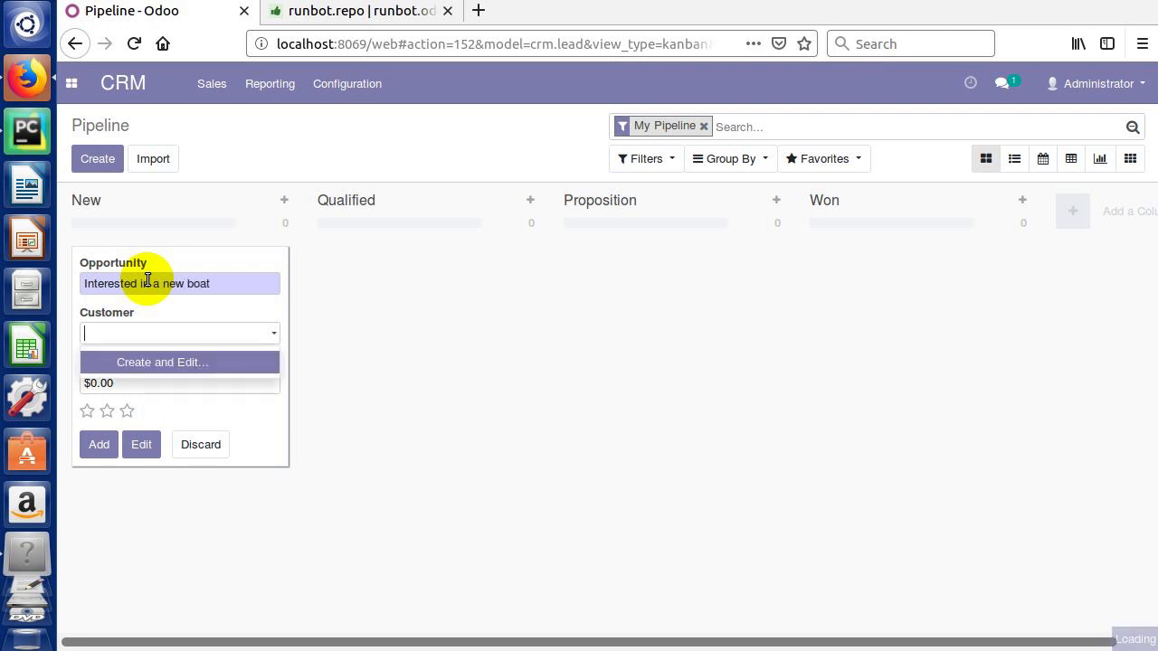
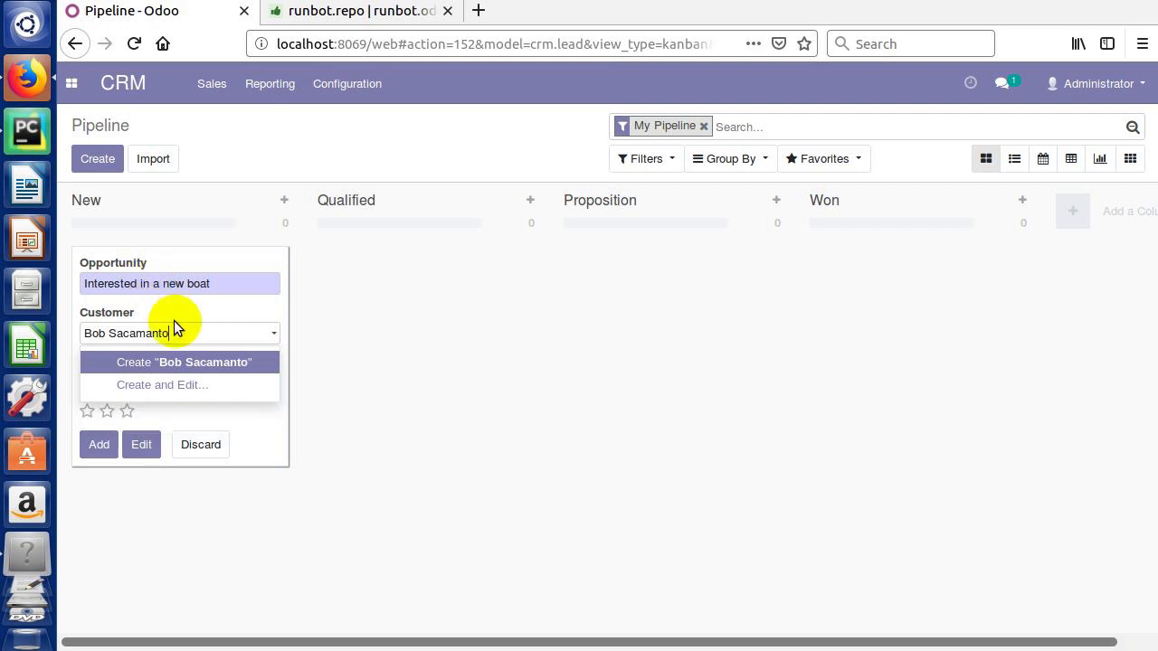
Step: Create the typed customer as a new contact and select the expected revenue amount
key("BackSpace")
key("BackSpace")
key("BackSpace")
key("BackSpace")
key("BackSpace")
key("BackSpace")
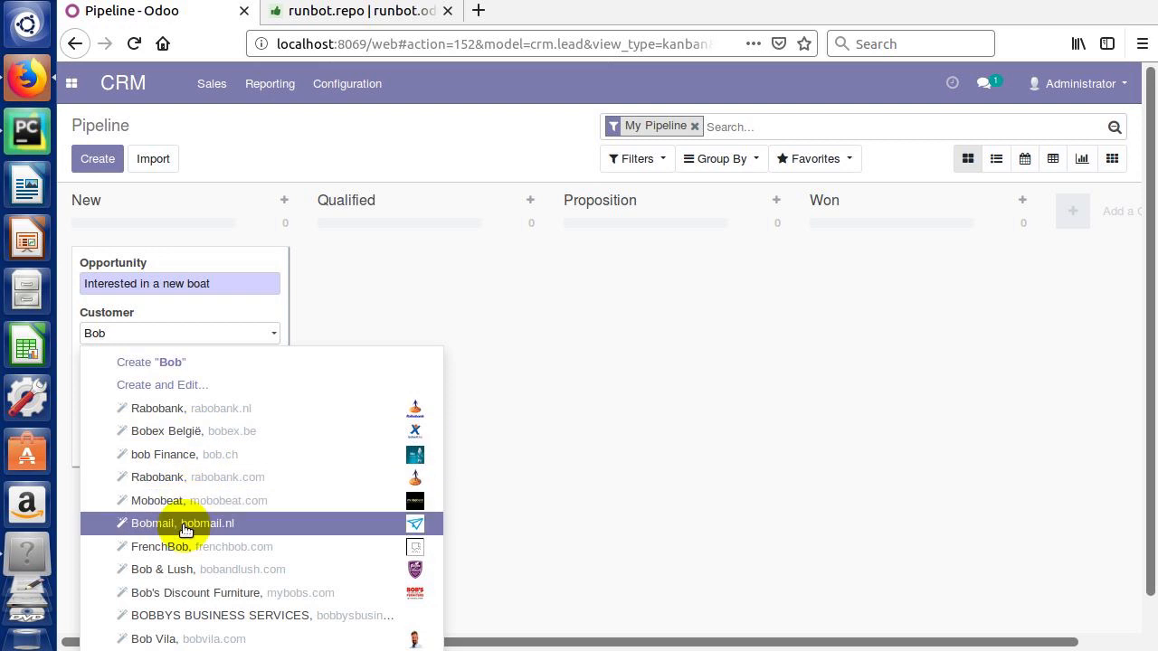
left_click(132, 338)
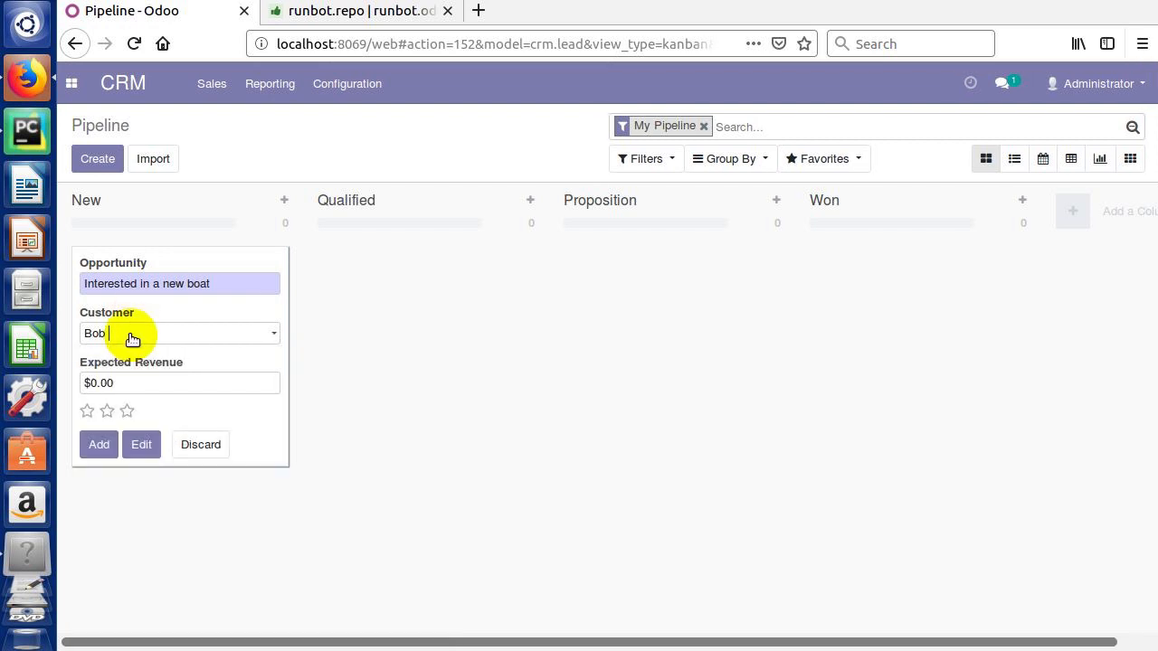
type("Sacamanto")
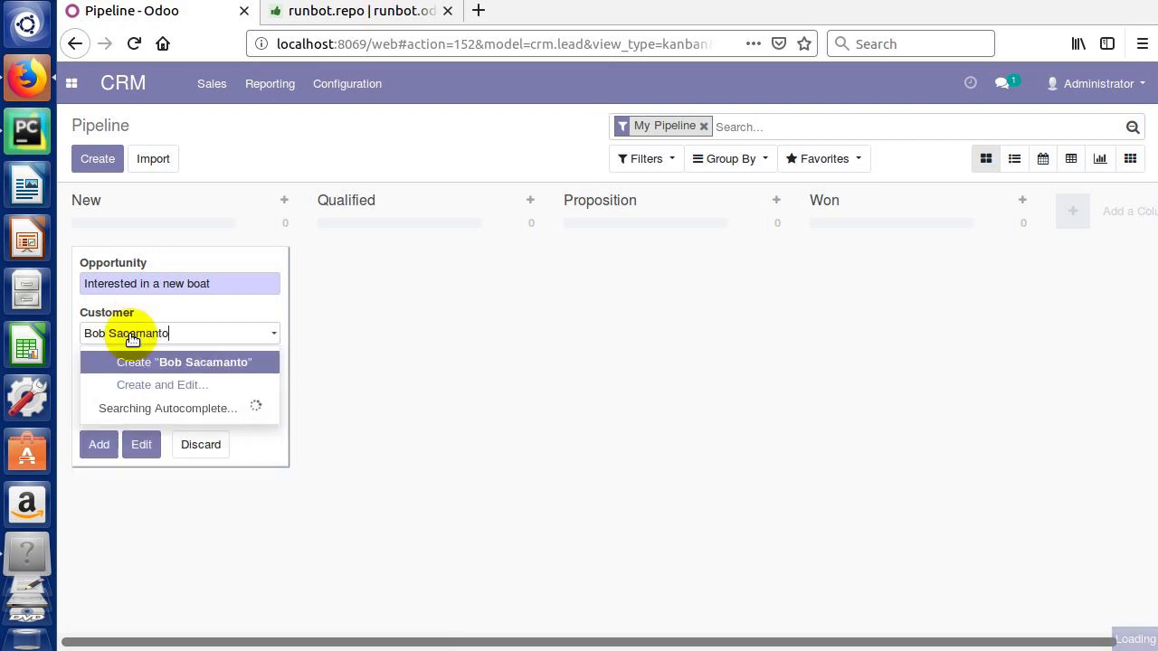
left_click(185, 363)
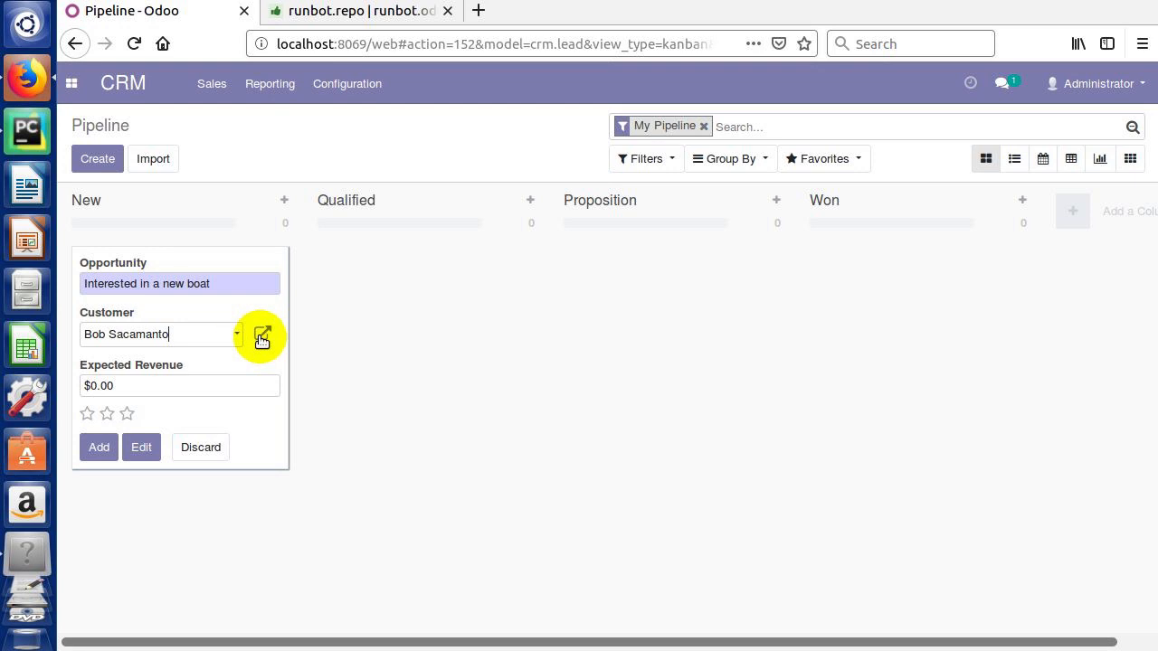
left_click_drag(140, 386, 90, 387)
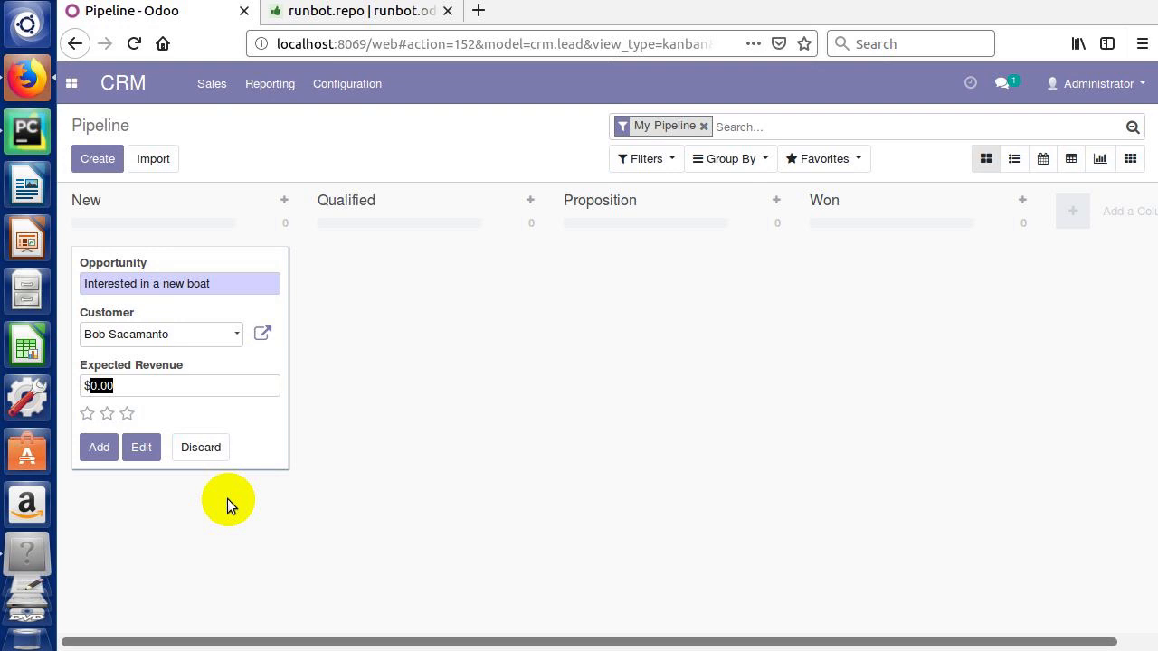
Step: Enter 80000 expected revenue, give two-star priority, and add the card to New
type("80000")
left_click(100, 452)
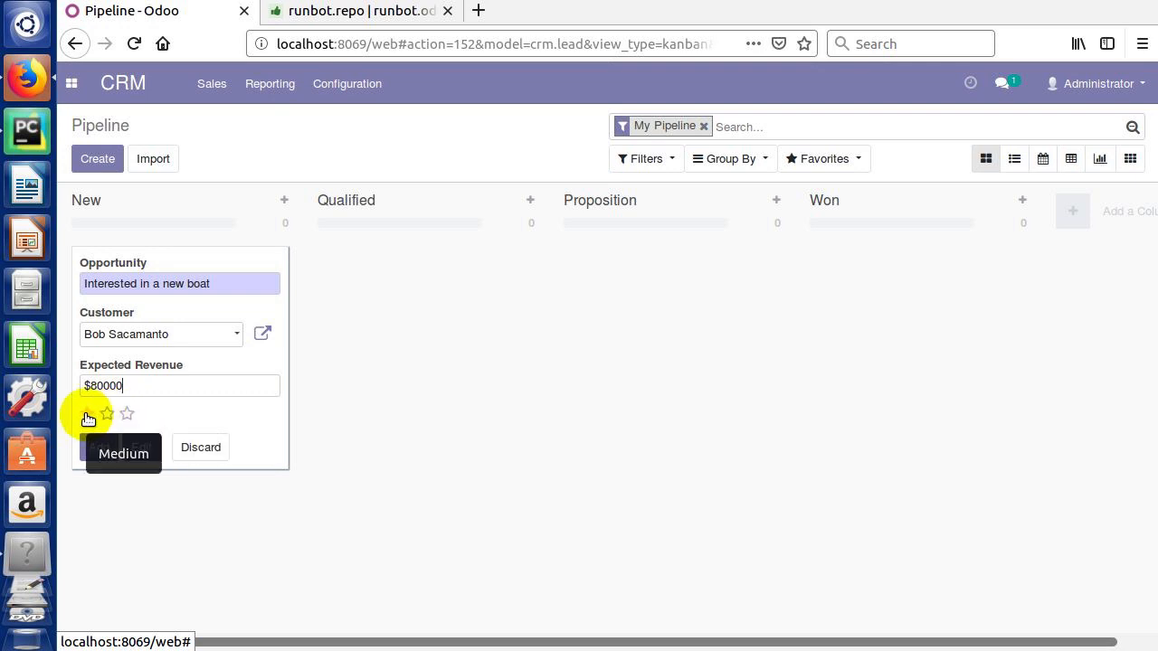
left_click(88, 416)
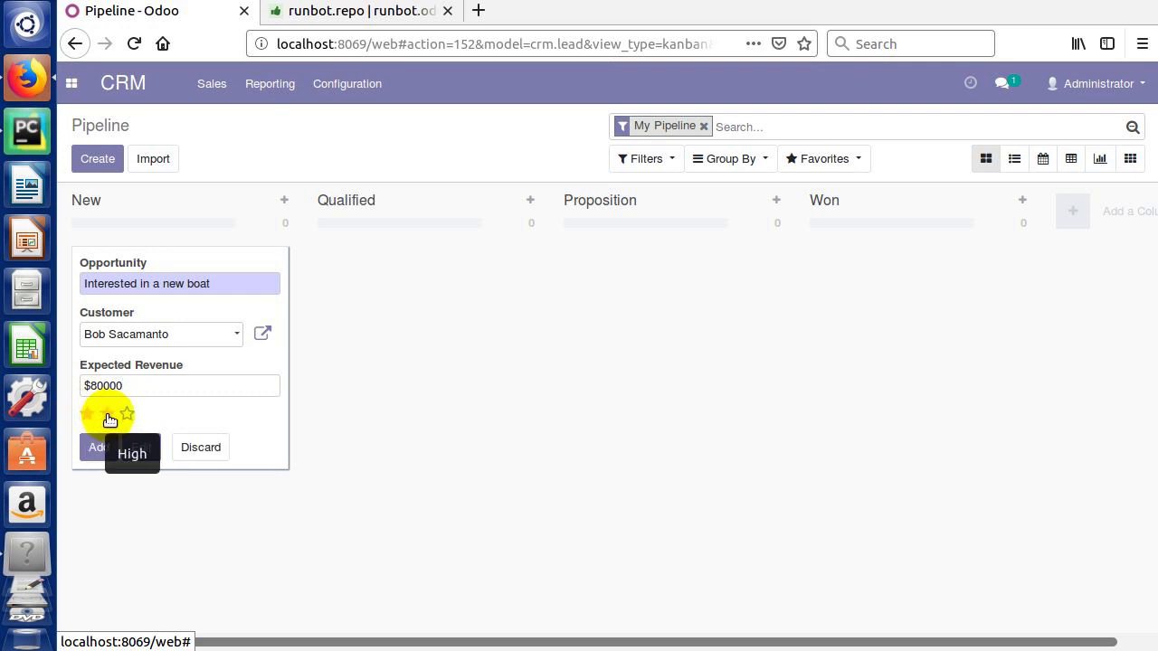
left_click(107, 415)
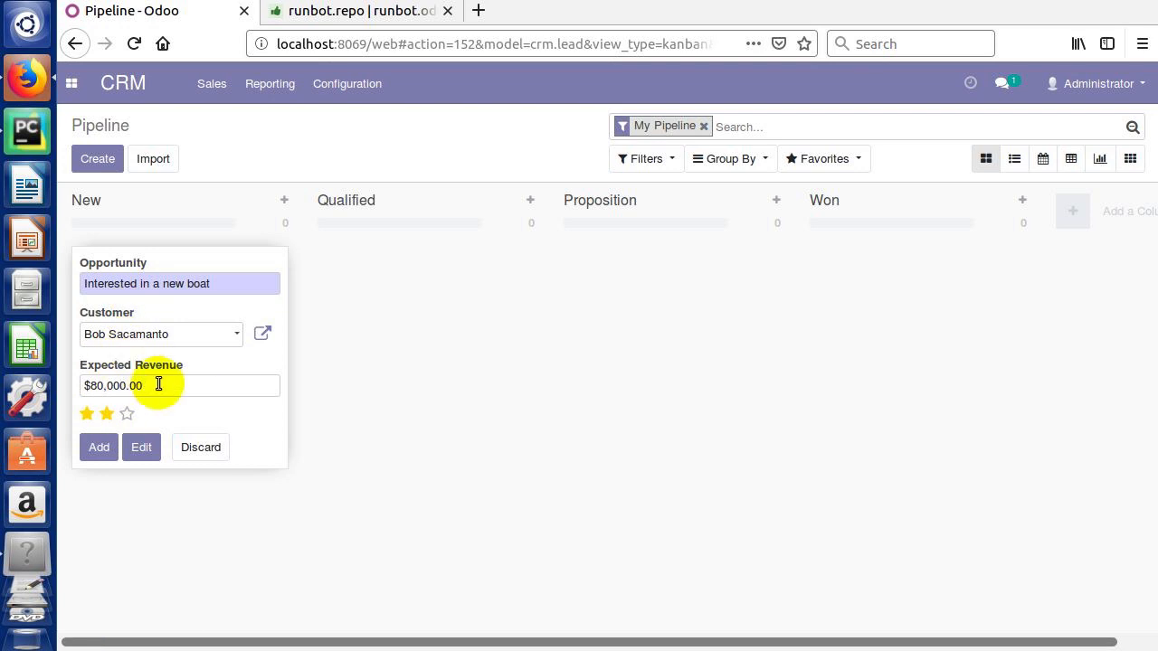
left_click(110, 446)
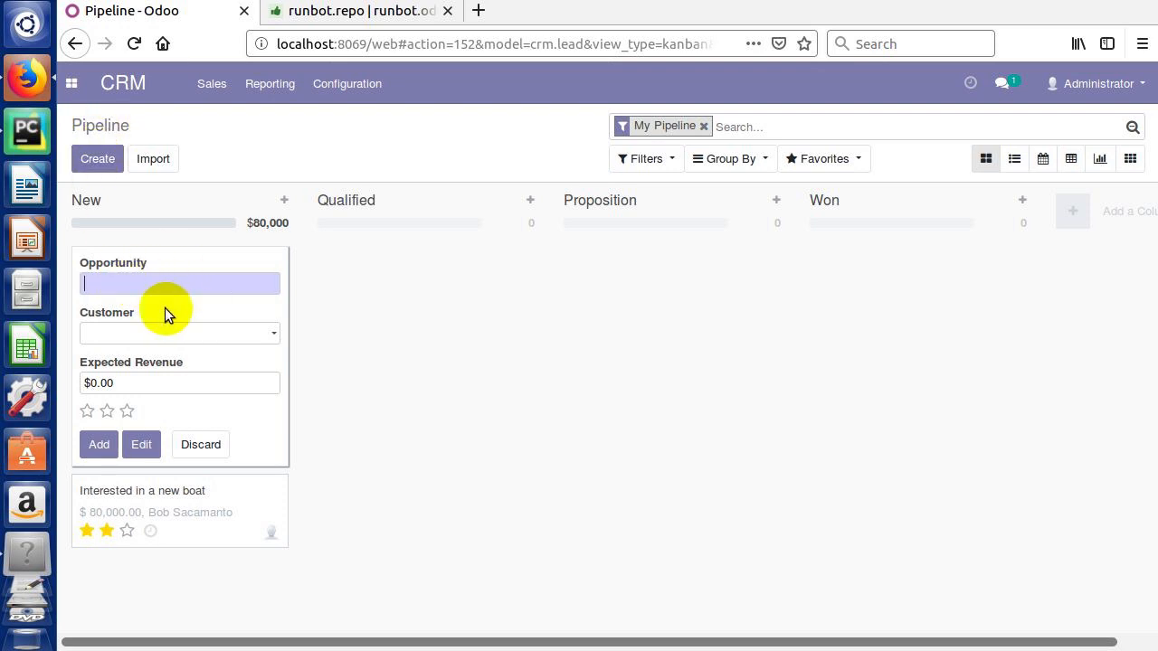
Step: Discard the empty quick-create card and drag the boat opportunity into Qualified
left_click(350, 429)
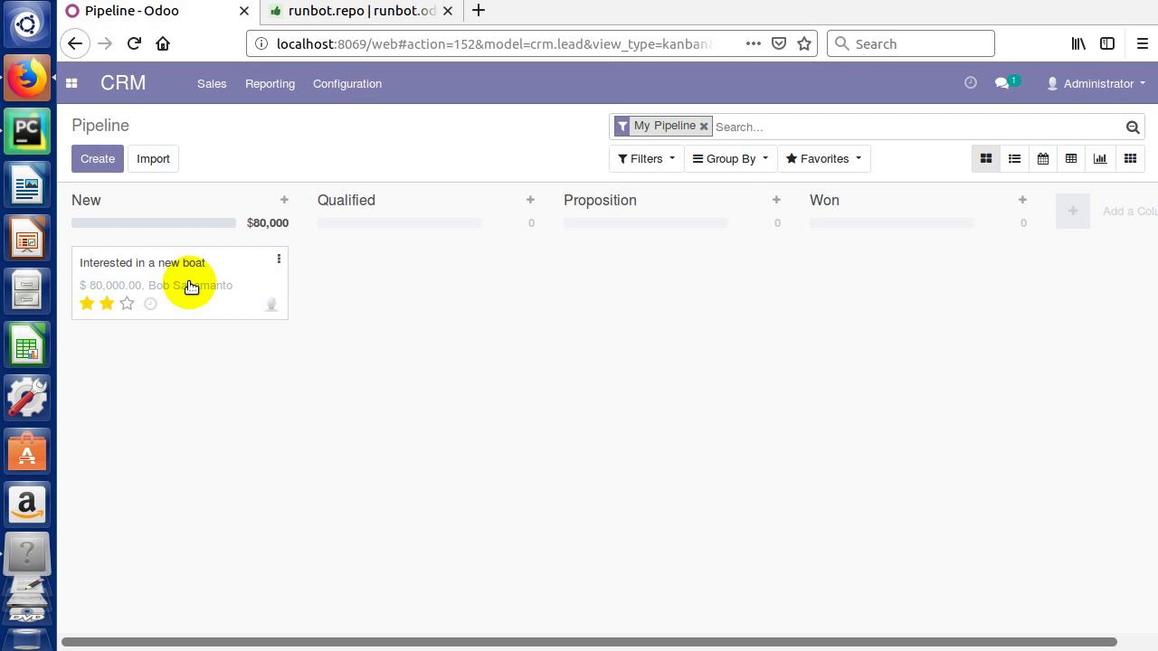
left_click_drag(191, 287, 388, 285)
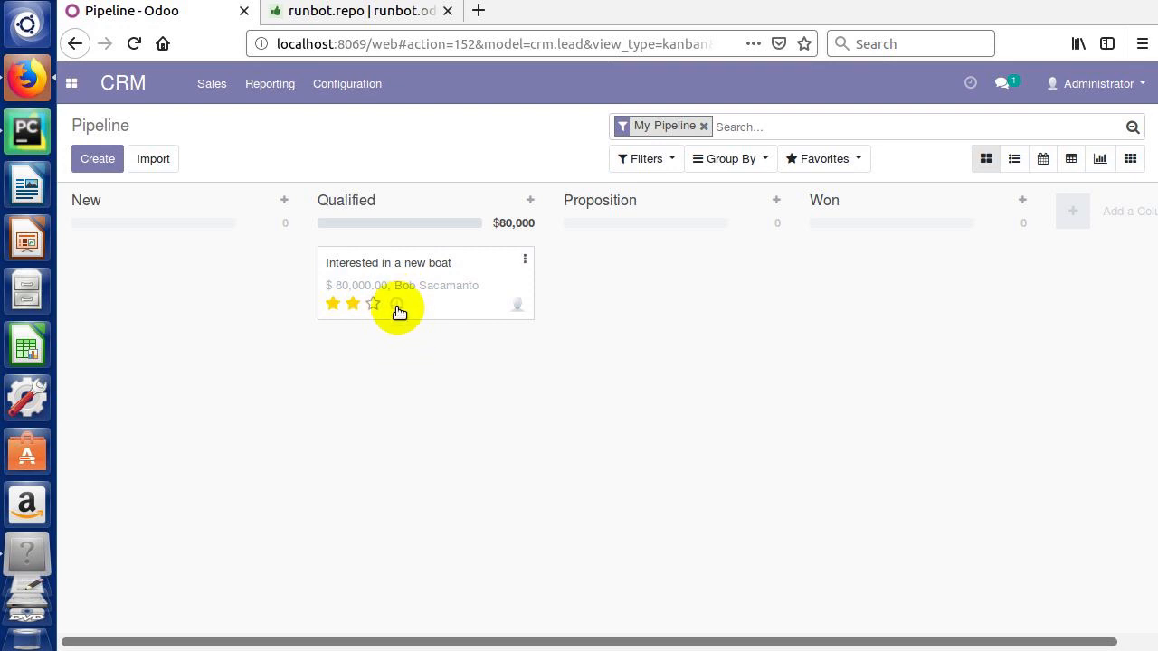
Step: Start scheduling a new Call activity on the opportunity
left_click(398, 307)
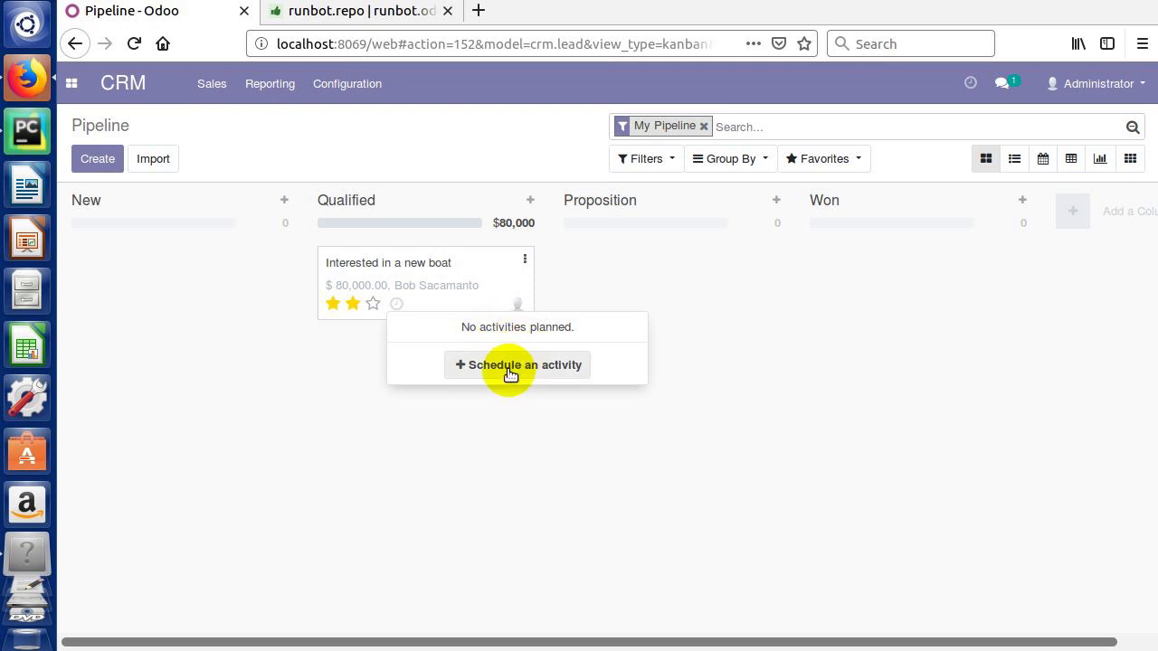
left_click(510, 368)
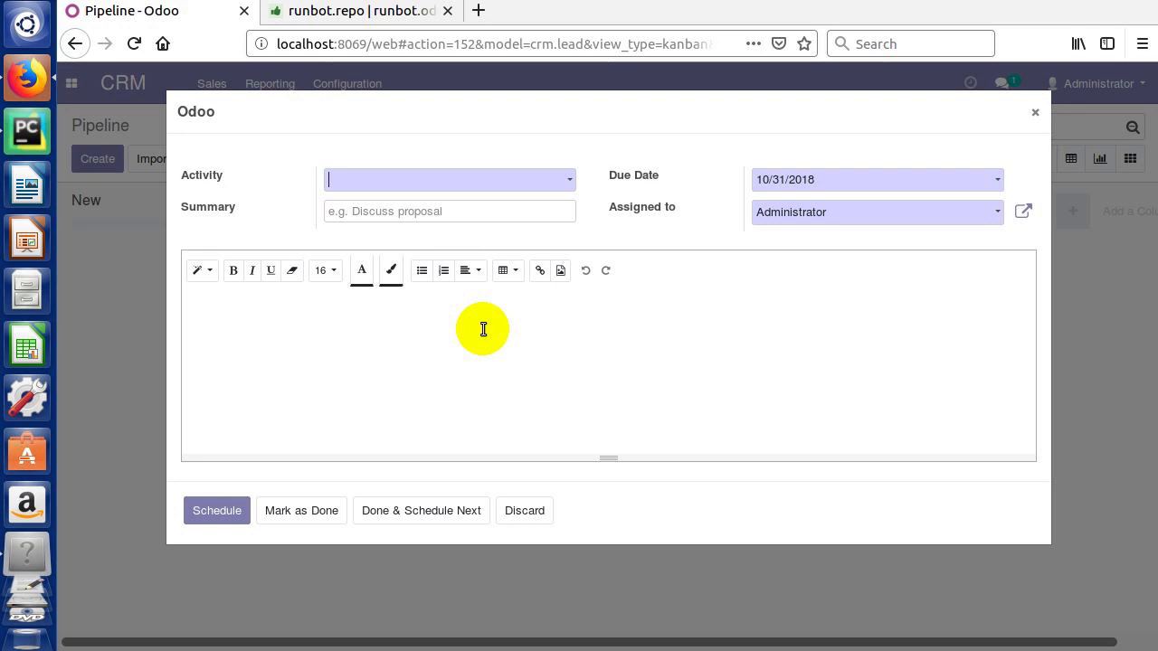
left_click(451, 188)
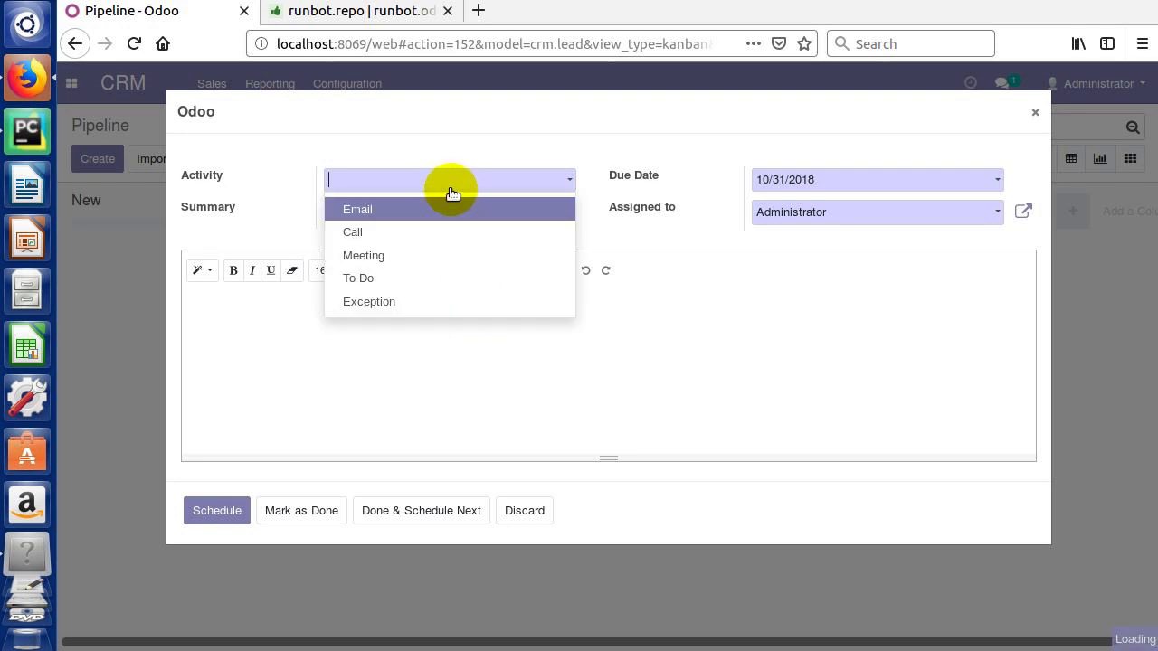
left_click(357, 233)
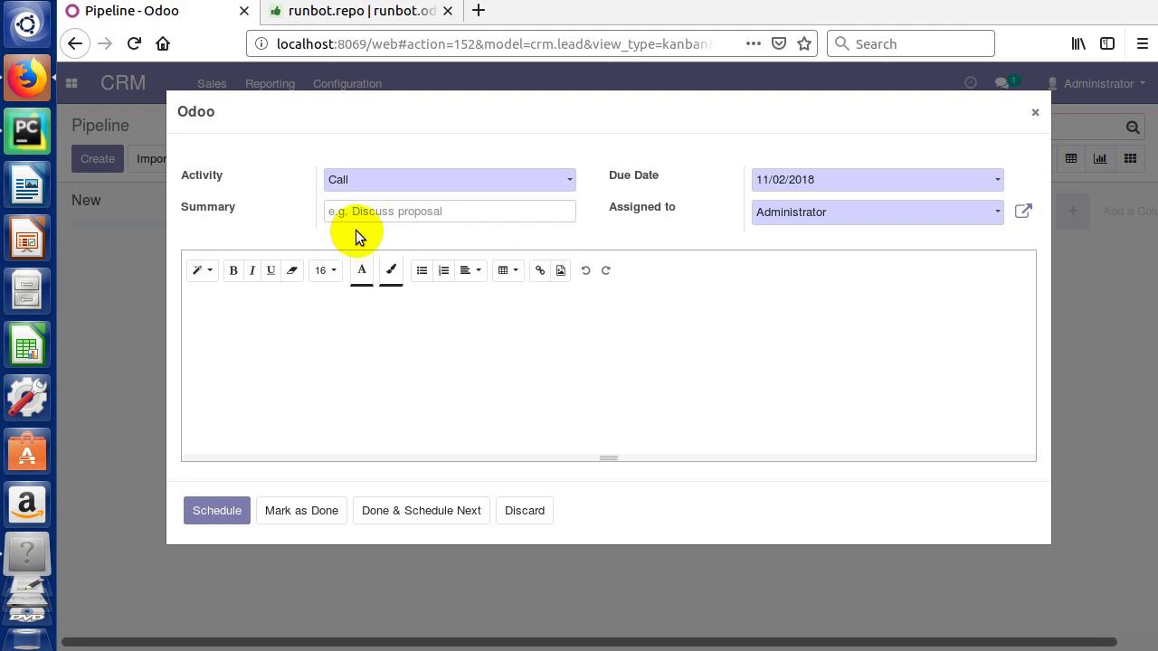
Step: Enter the Call summary 'Discuss Boat Options in More Detail' and move into the notes
left_click(351, 210)
type("Discuss Boat")
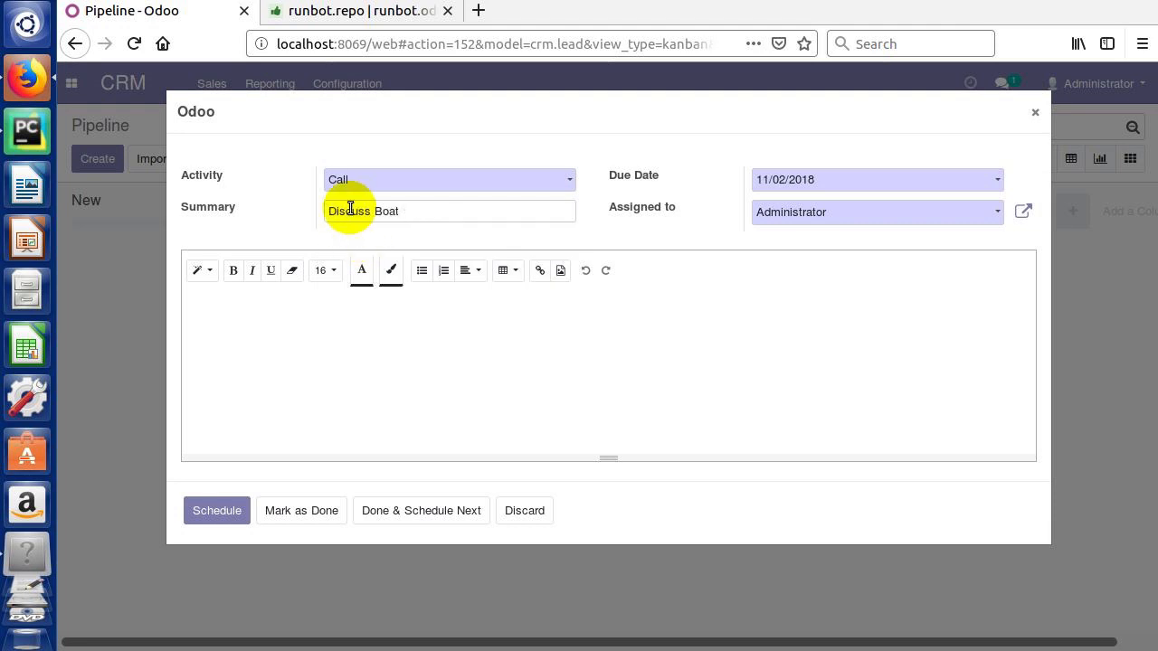
type(" Options in More Detail")
left_click(369, 341)
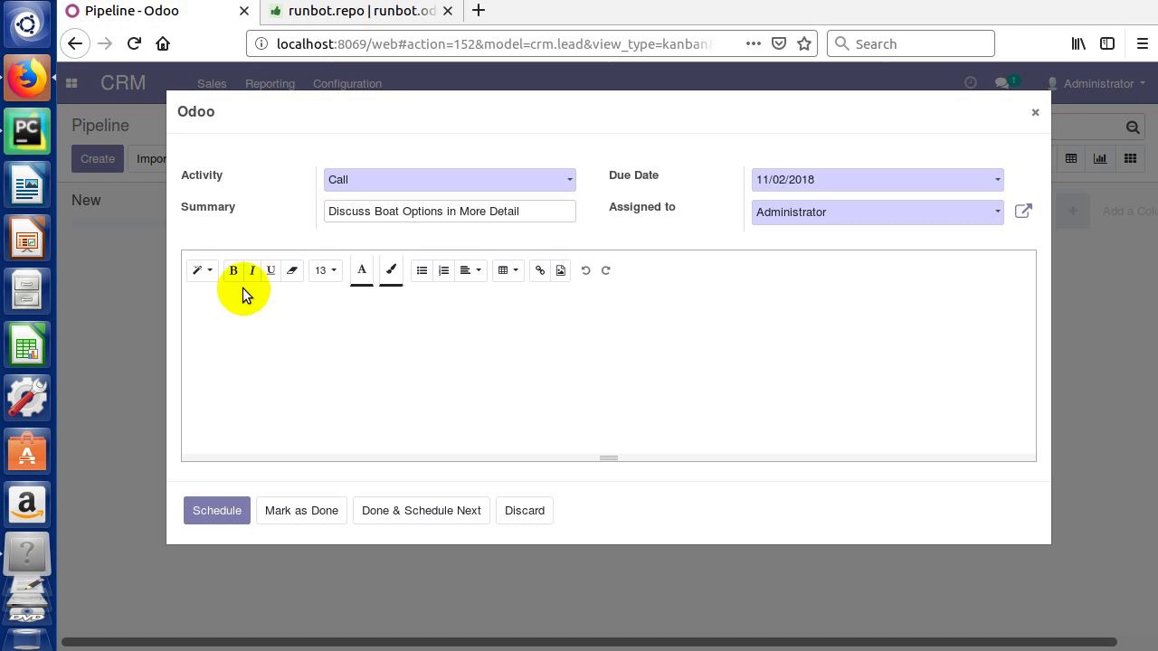
Step: Write 'This is a big header' in the notes, formatted as Header 1
left_click(215, 276)
left_click(216, 276)
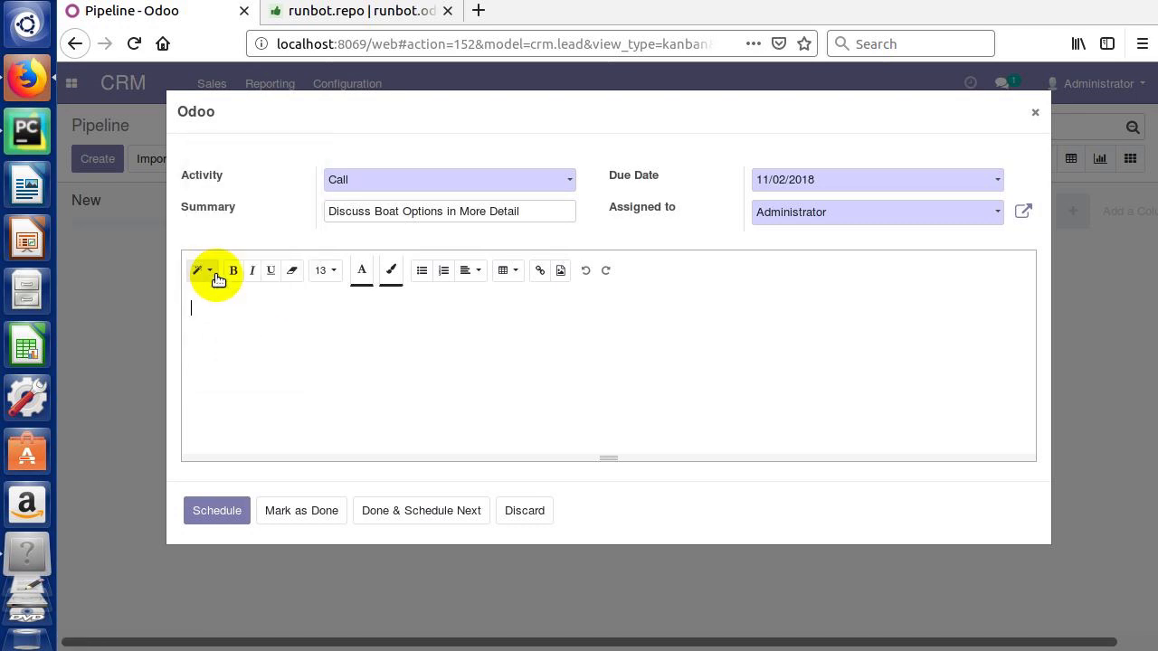
left_click(216, 275)
left_click(213, 275)
left_click(214, 277)
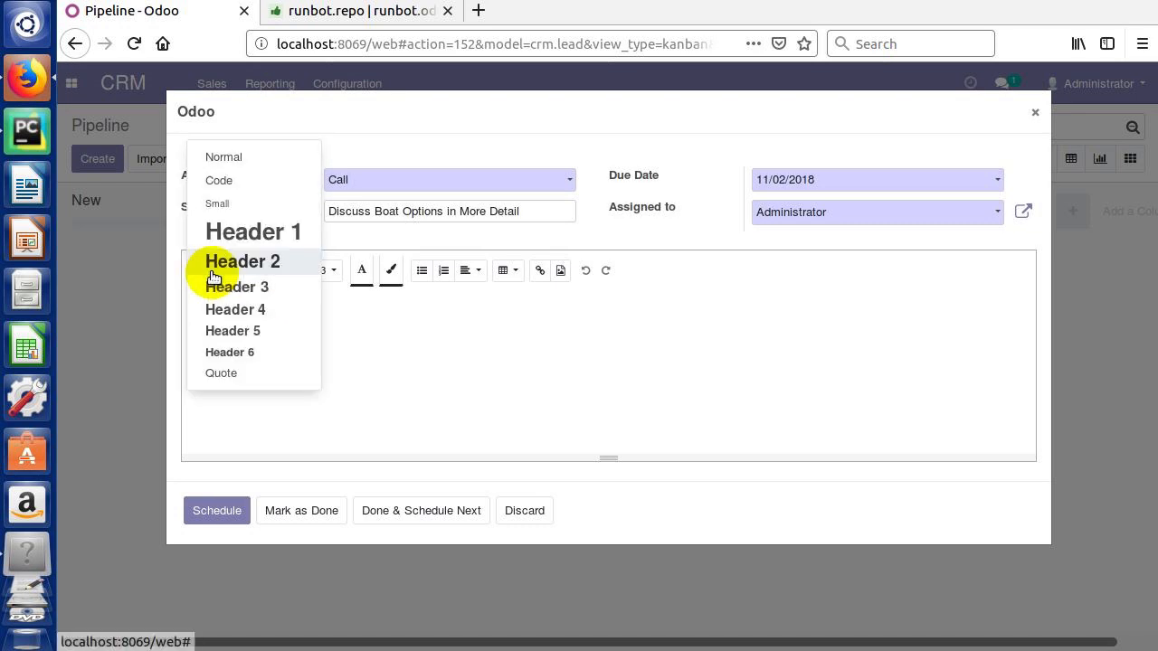
left_click(222, 239)
type("Thi")
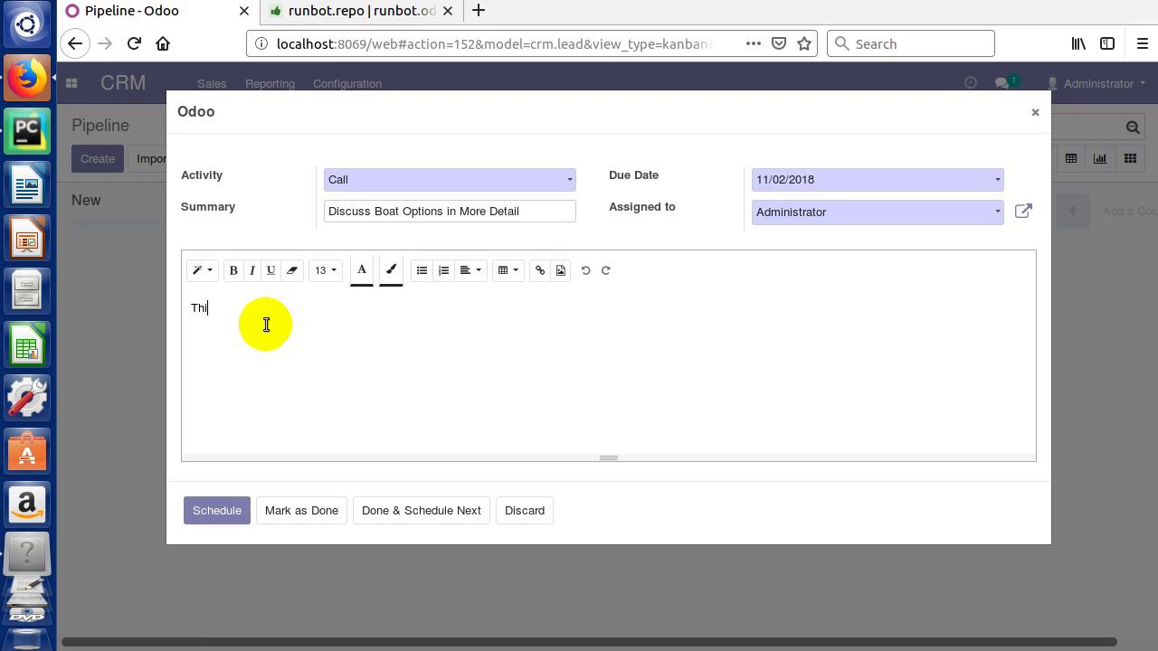
type("s is a big header")
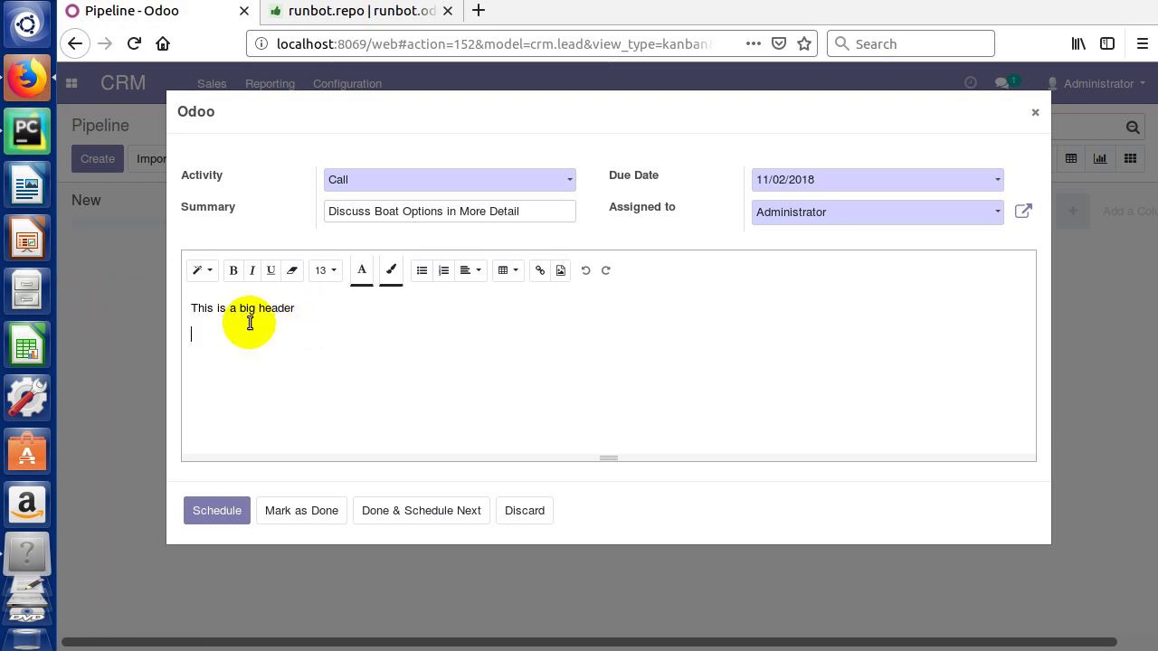
left_click_drag(294, 307, 184, 311)
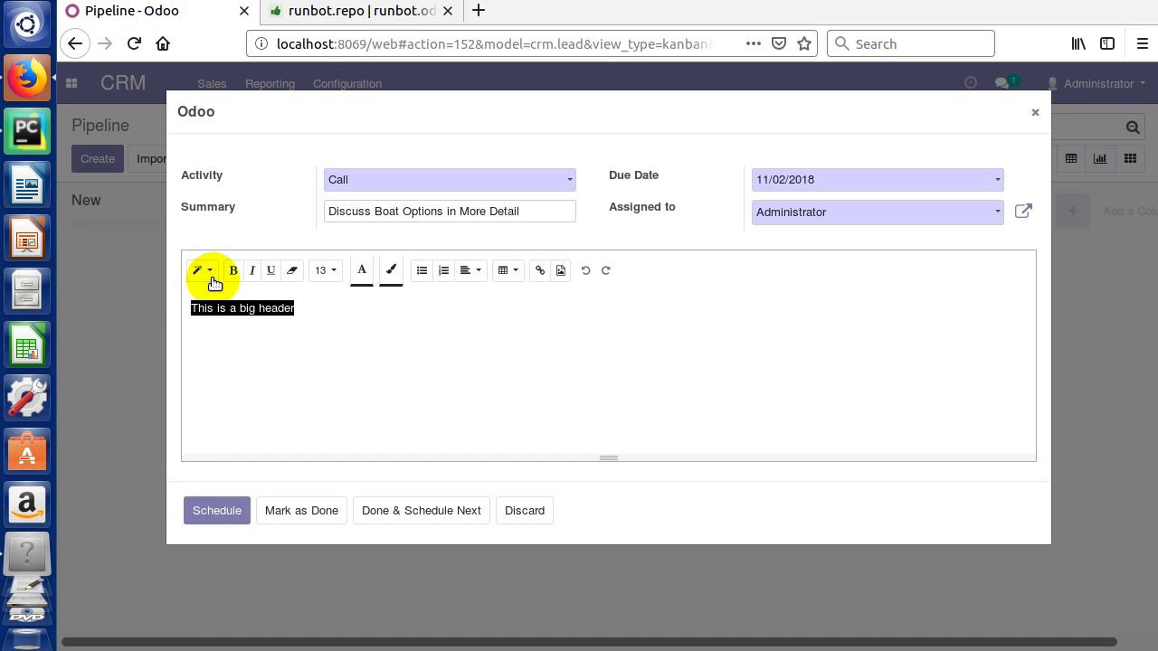
left_click(203, 270)
left_click(221, 238)
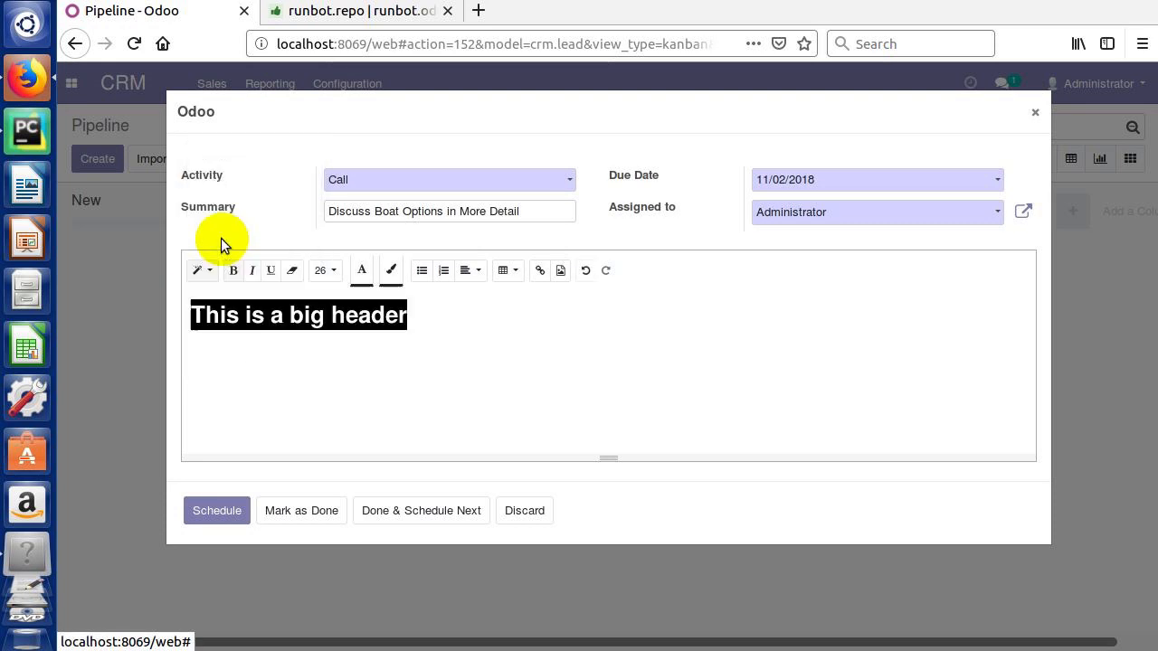
left_click(418, 314)
Step: Add a second line 'Format this anyway you want.' in Normal style
key("Return")
type("For")
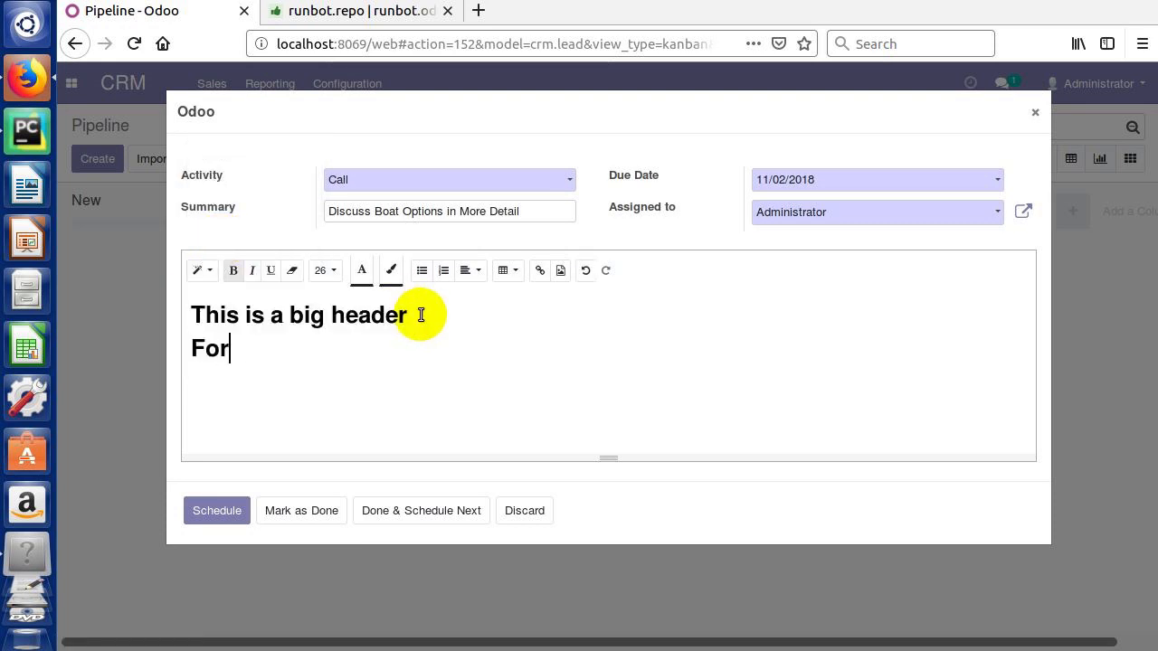
type("mat this anyway you want.")
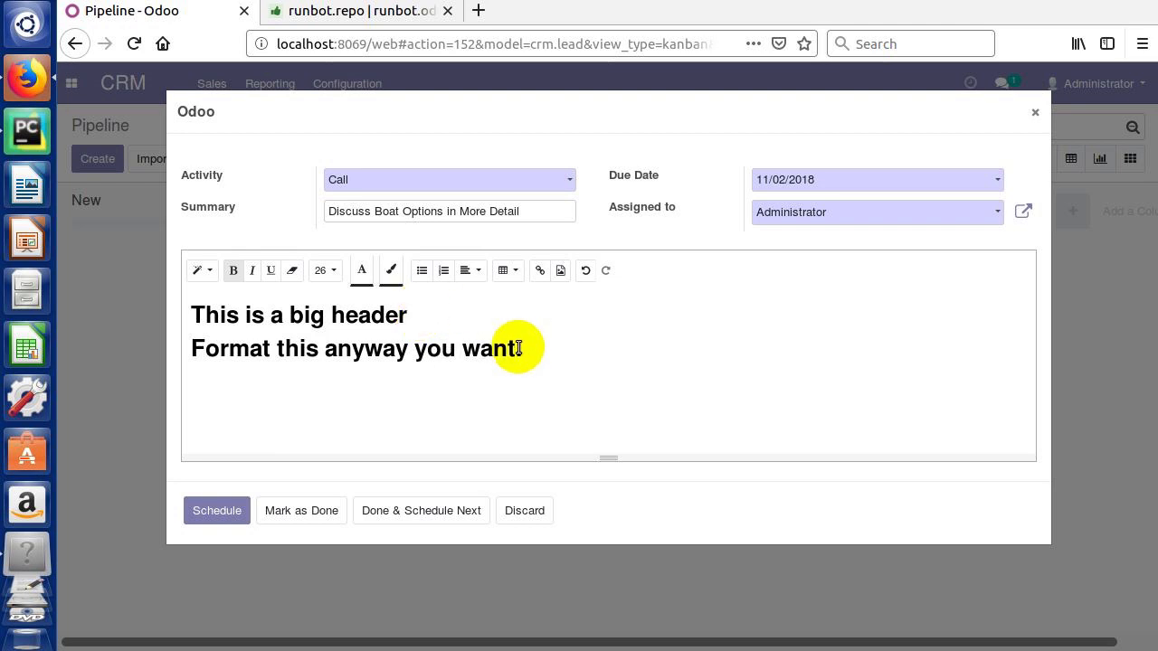
left_click_drag(522, 347, 190, 349)
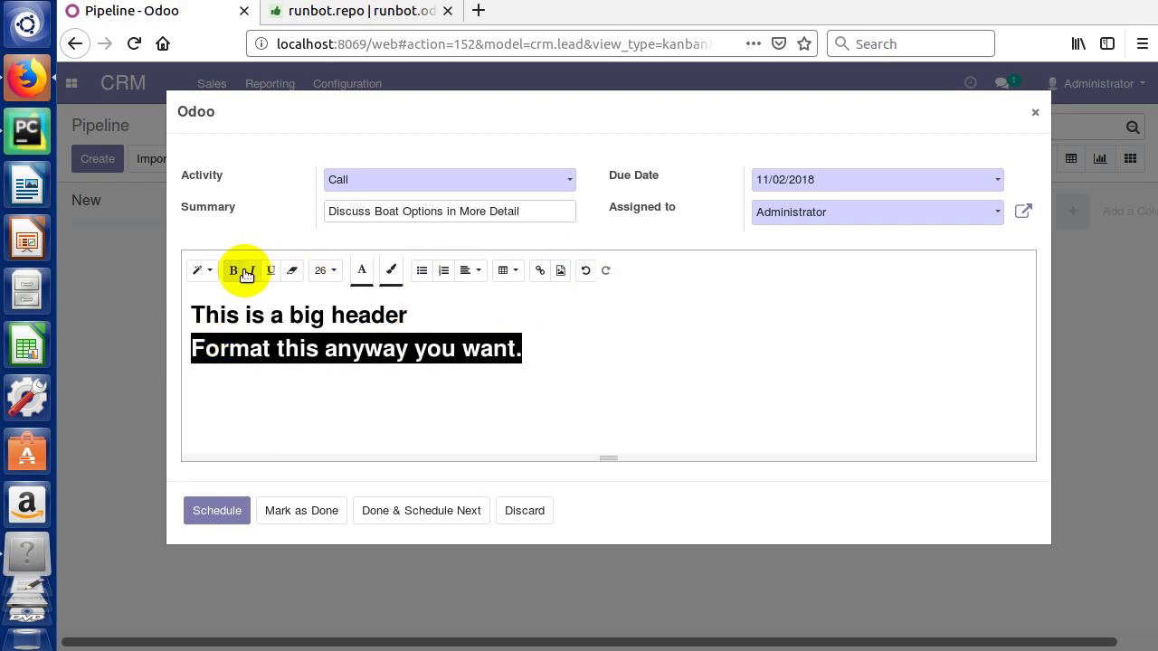
left_click(208, 272)
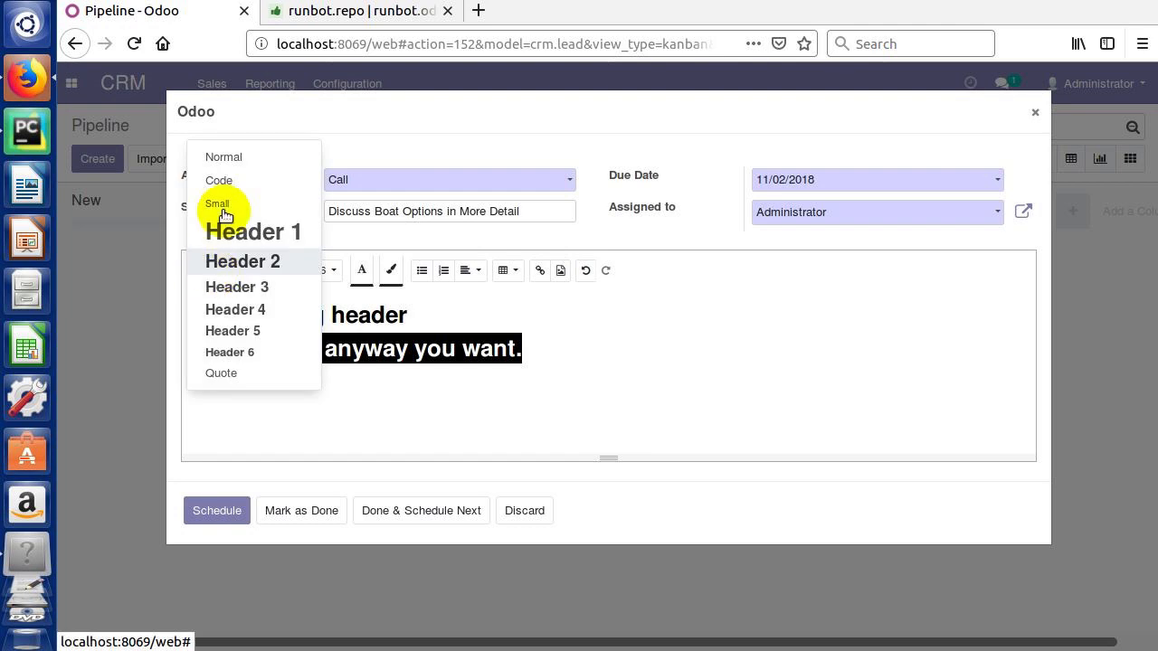
left_click(222, 161)
left_click(427, 396)
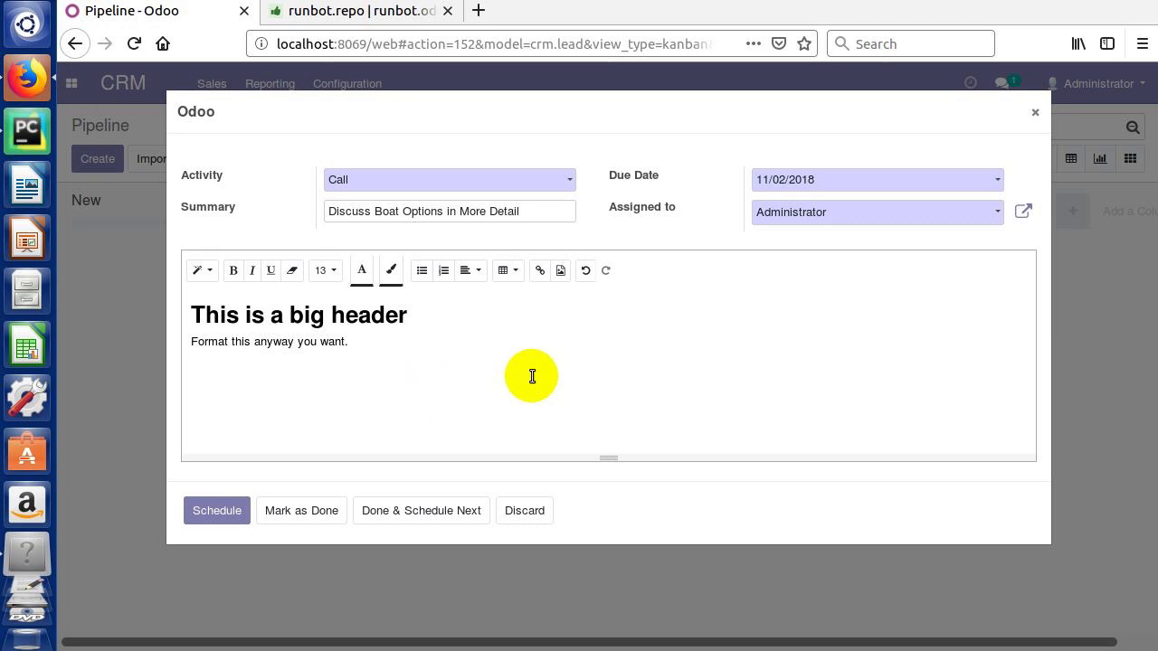
left_click(208, 511)
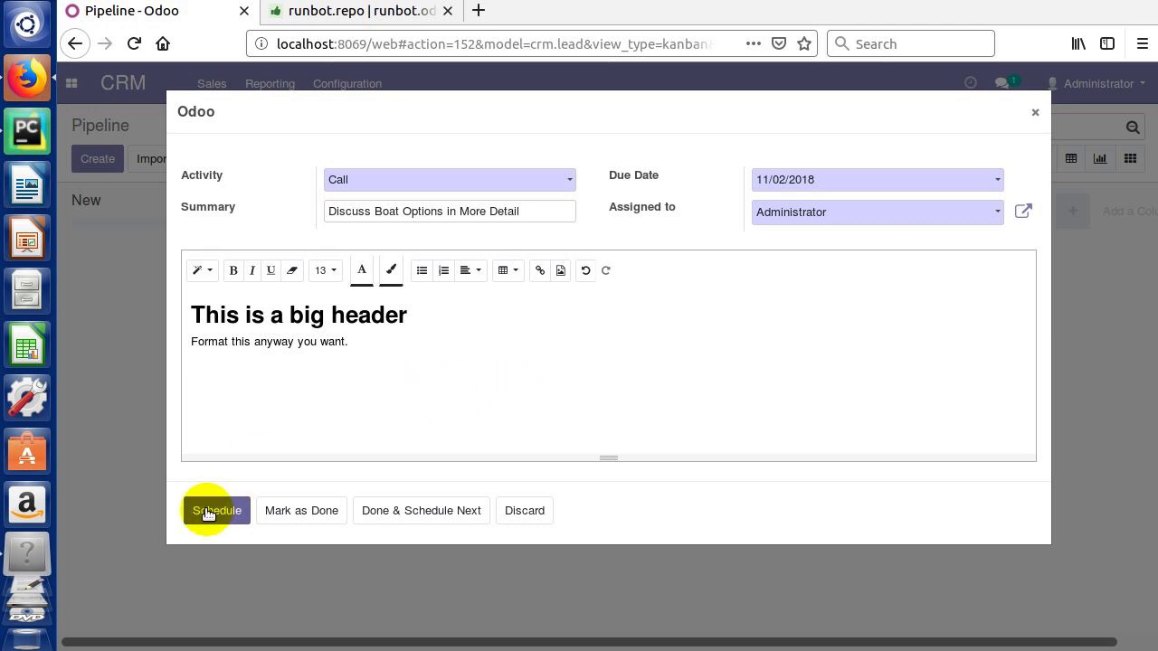
left_click(302, 510)
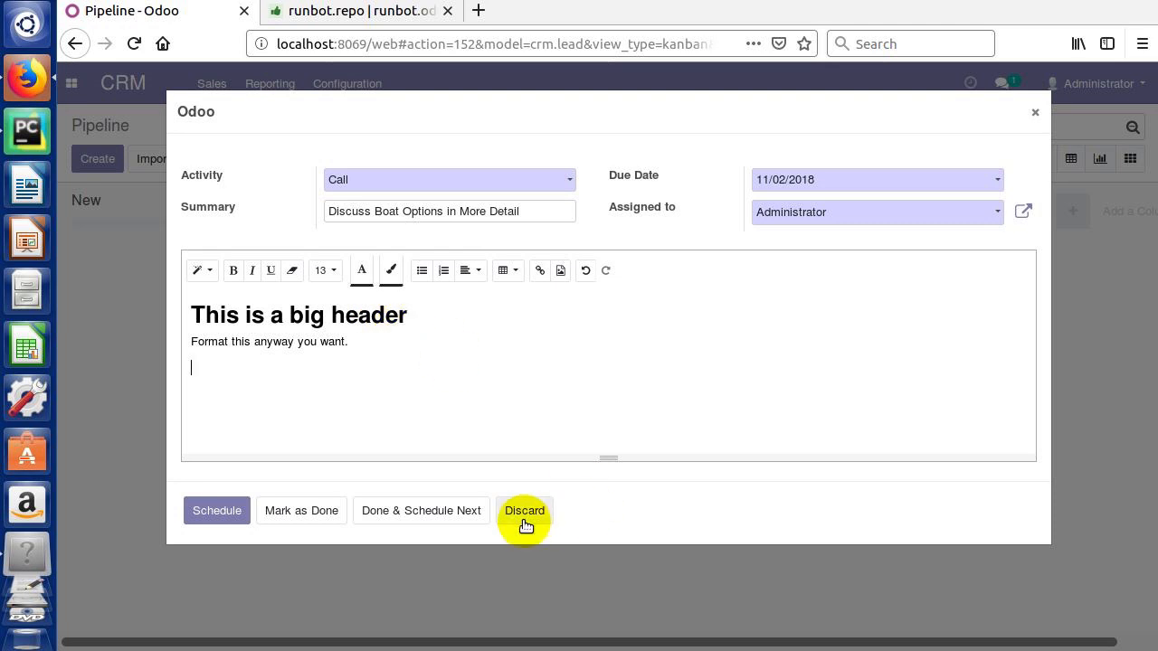
Step: Schedule the Call on the boat opportunity and open a blank new opportunity card in New
left_click(204, 519)
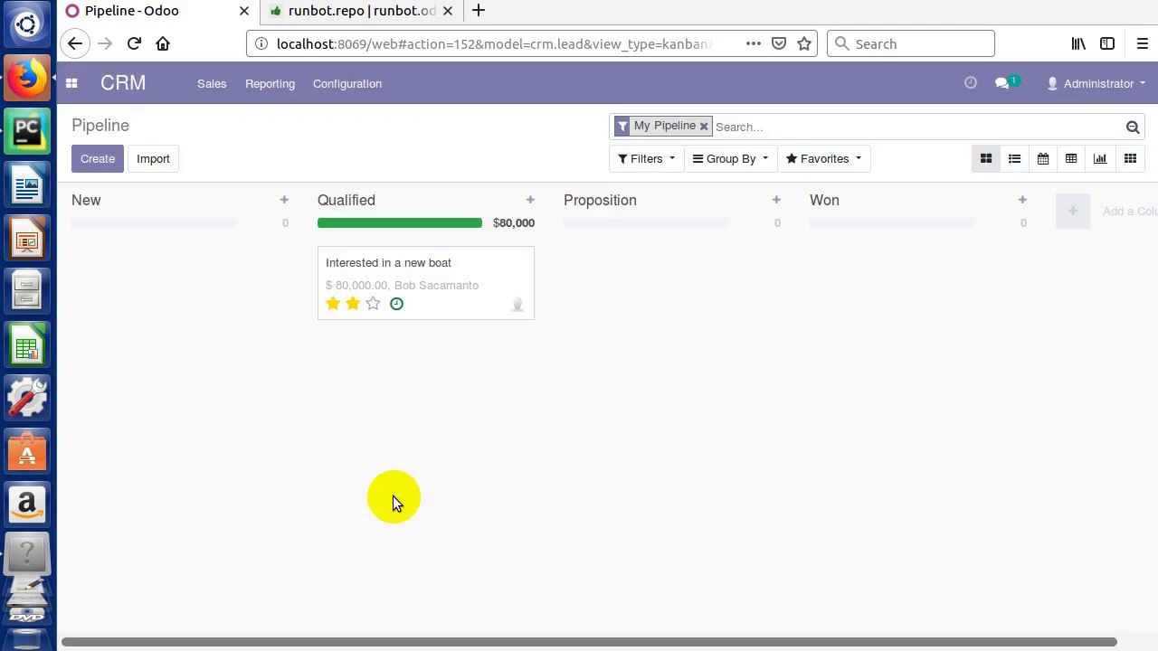
mouse_move(462, 230)
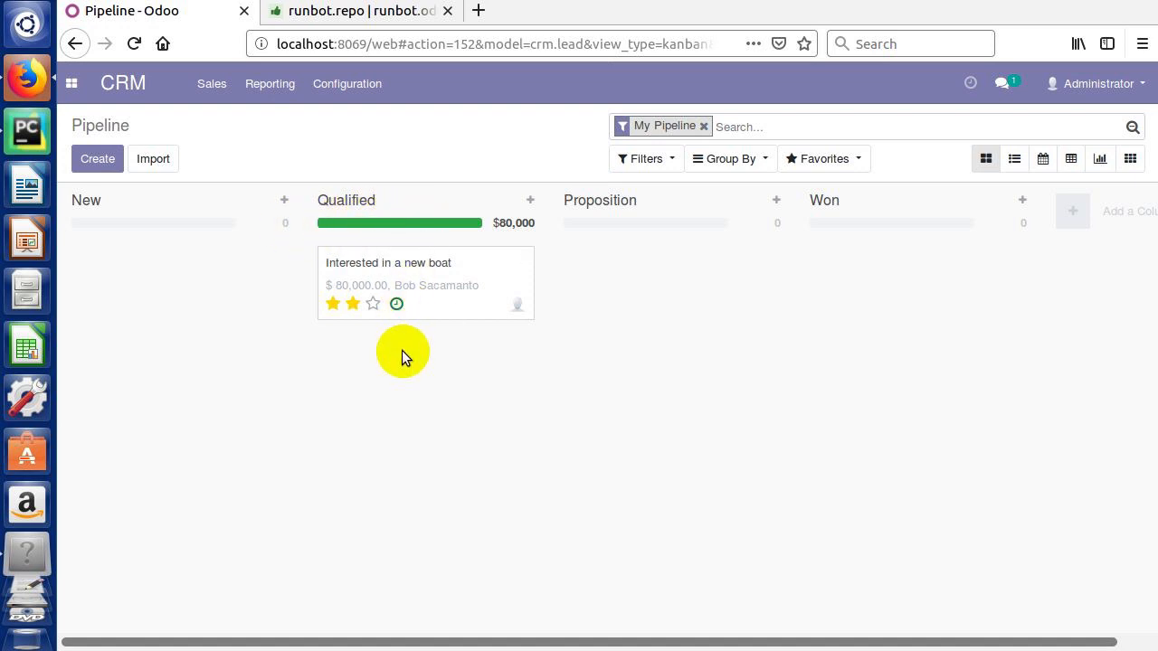
left_click(99, 172)
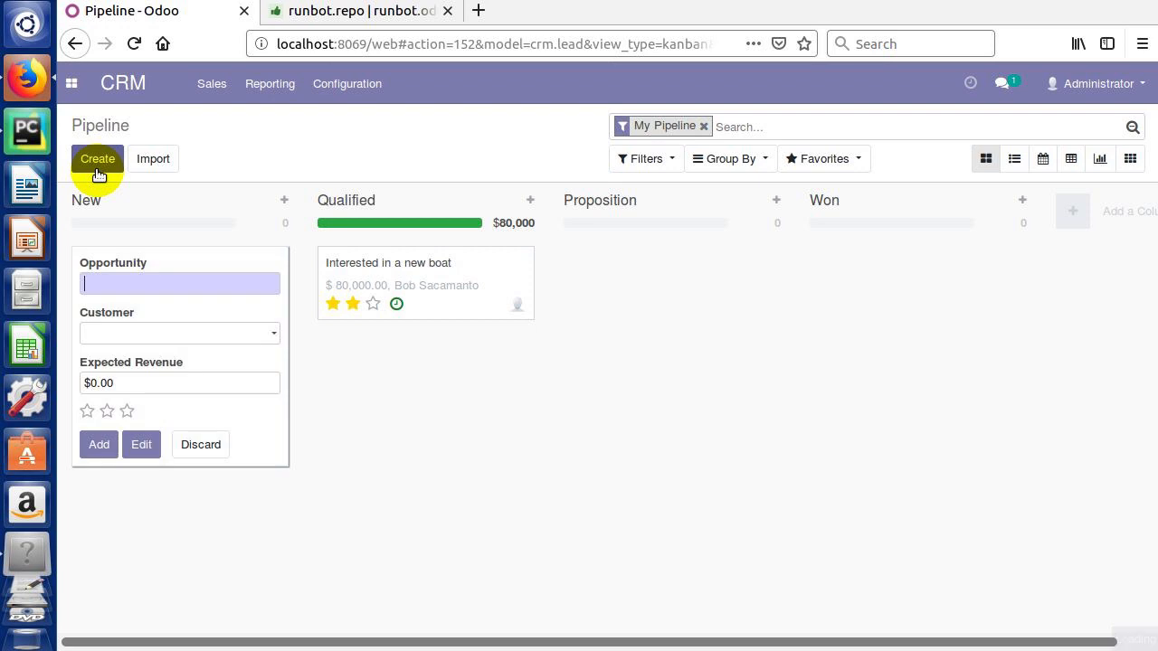
Step: Name the opportunity 'Another customer wants a boat' and create a new customer for it
left_click(127, 276)
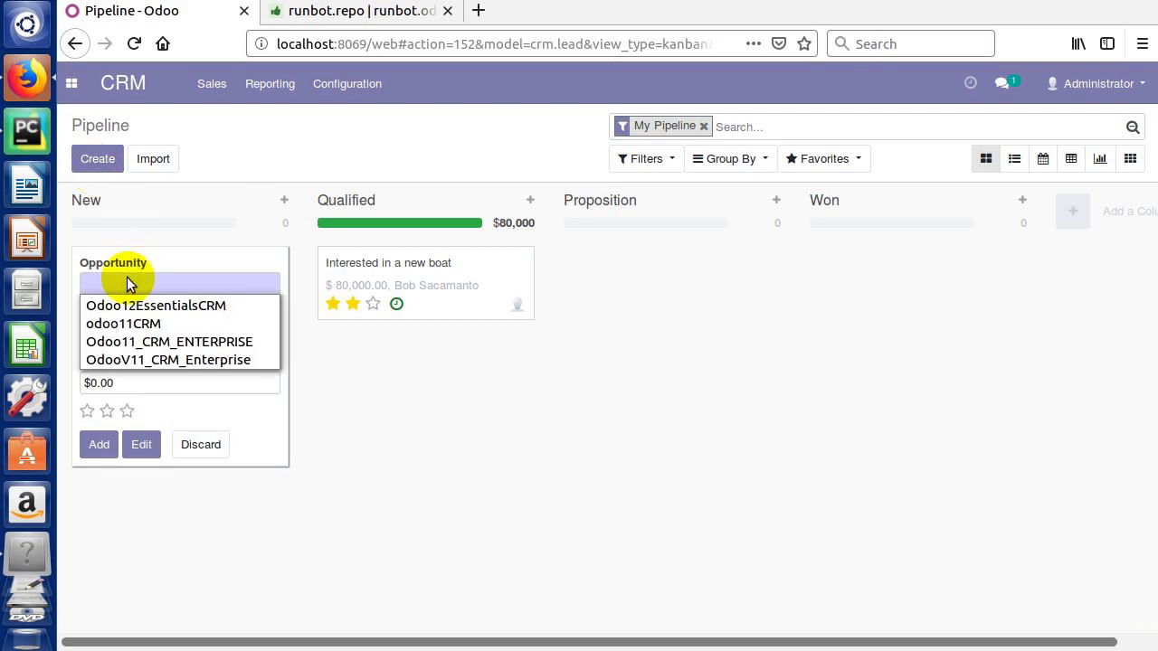
type("Another")
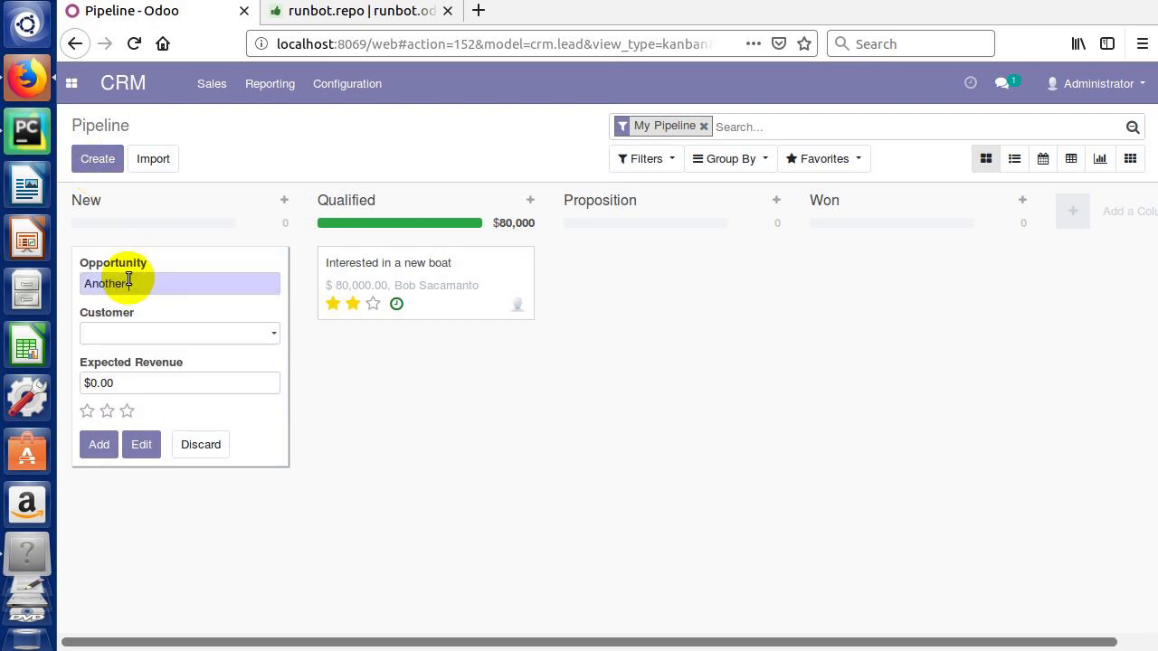
type(" customer wants a boat")
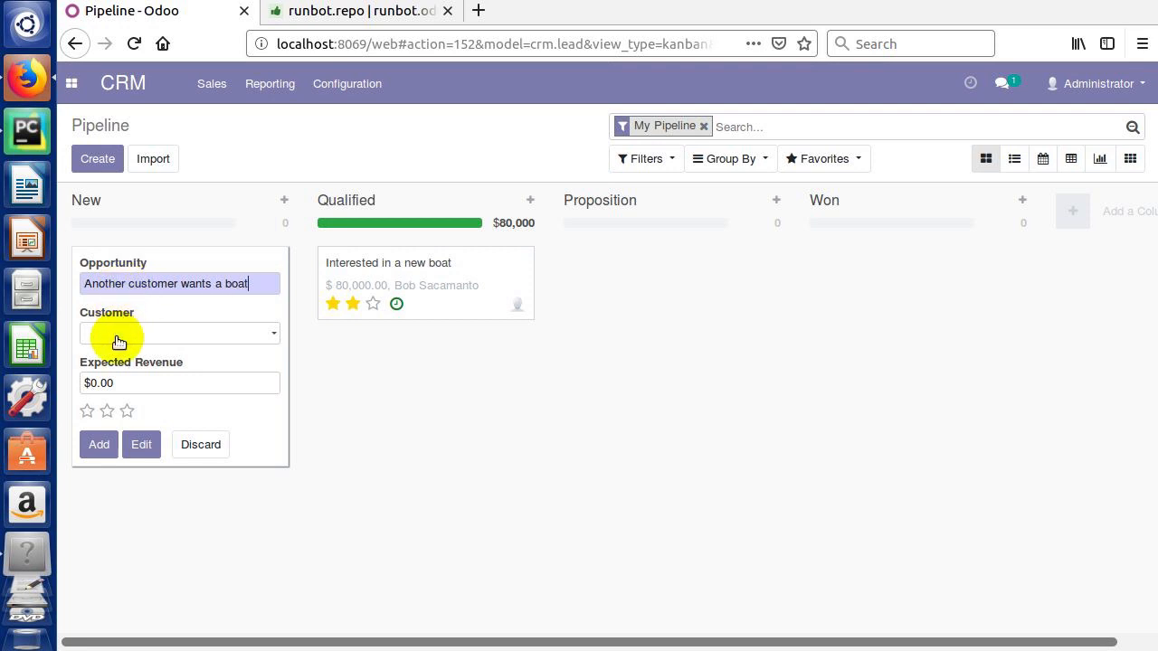
left_click(117, 341)
type("Jim")
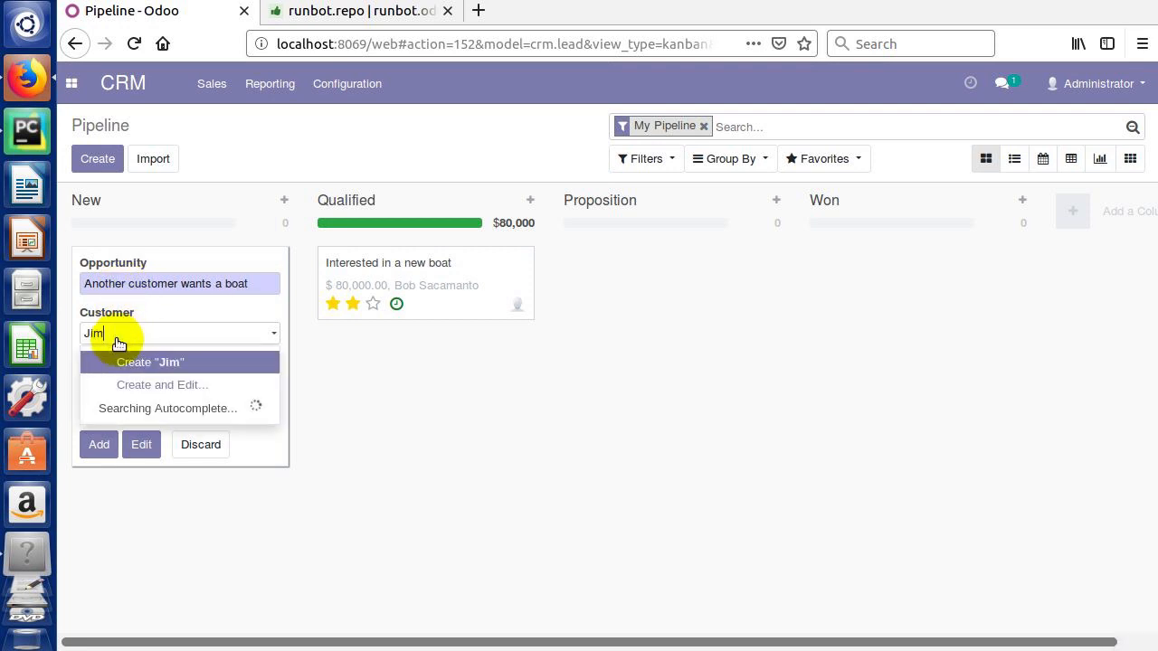
left_click(142, 363)
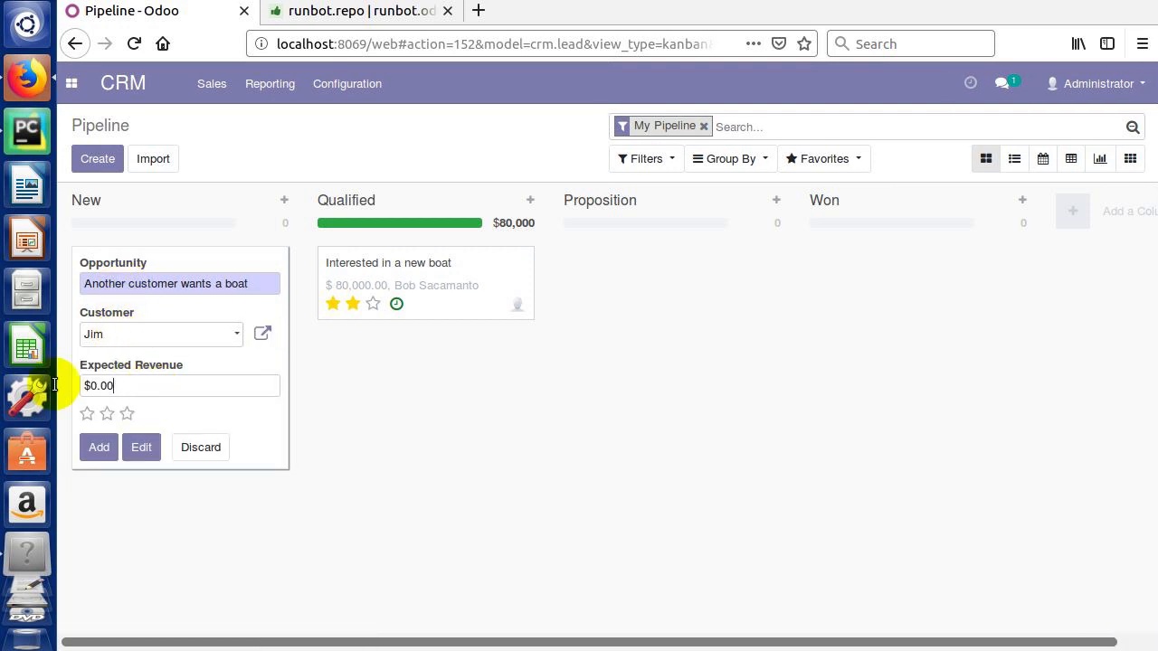
Step: Set expected revenue 25000 and one star, add the card, and move it into Qualified
key("Tab")
key("BackSpace")
type("25000")
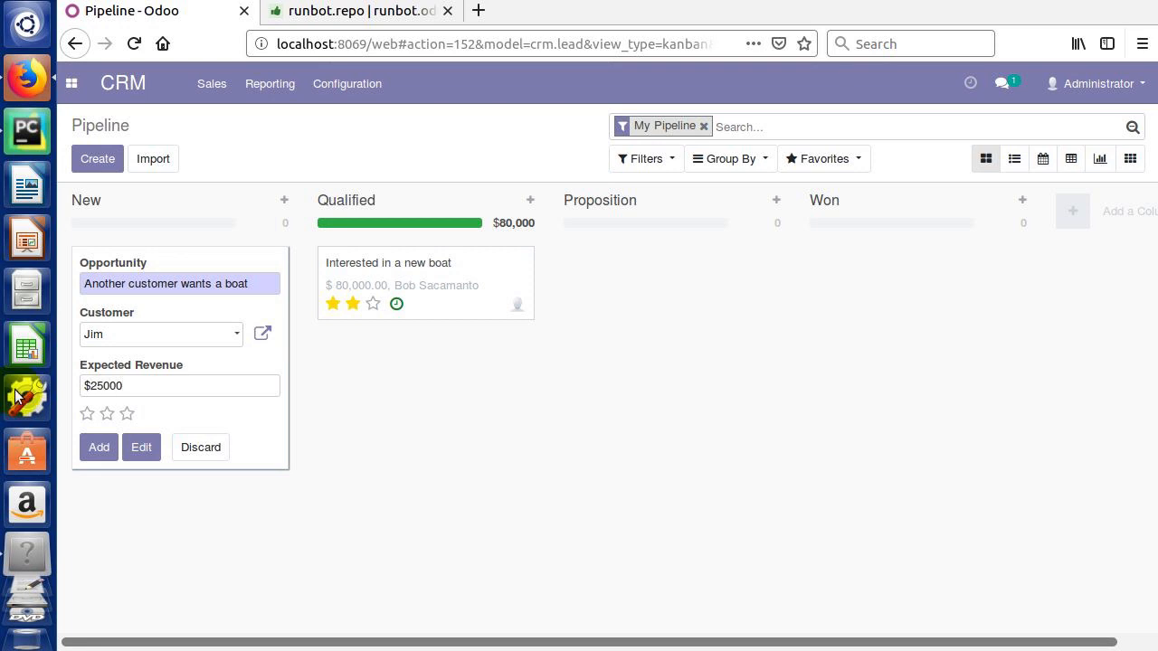
left_click(104, 437)
left_click(87, 414)
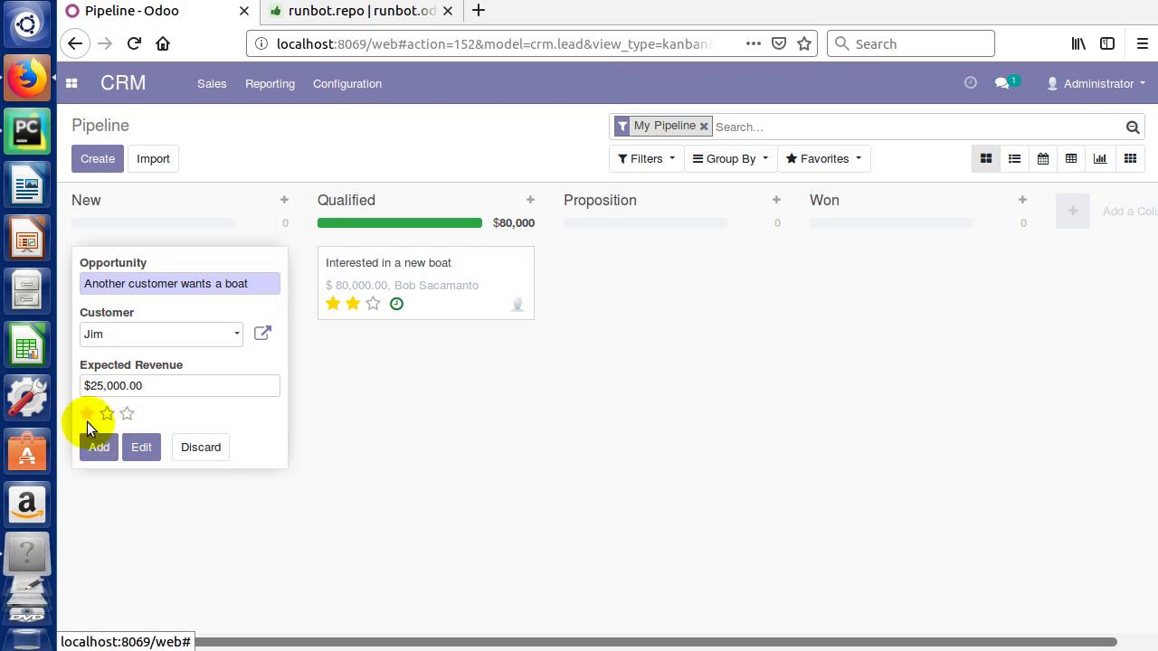
left_click(103, 448)
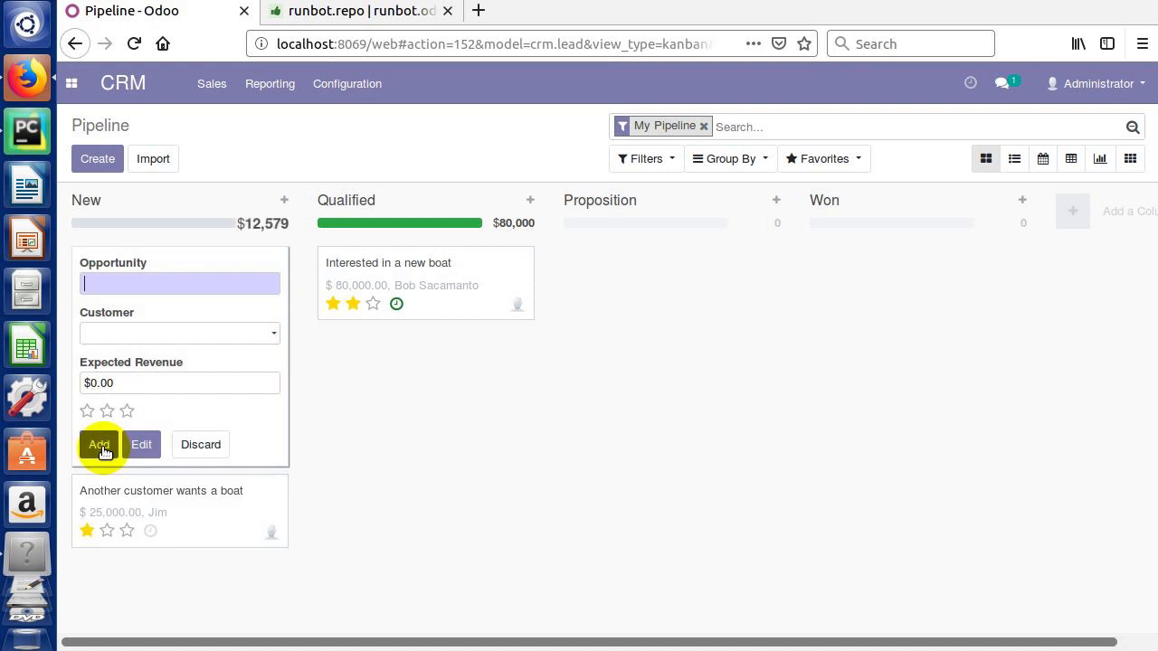
left_click_drag(228, 500, 520, 355)
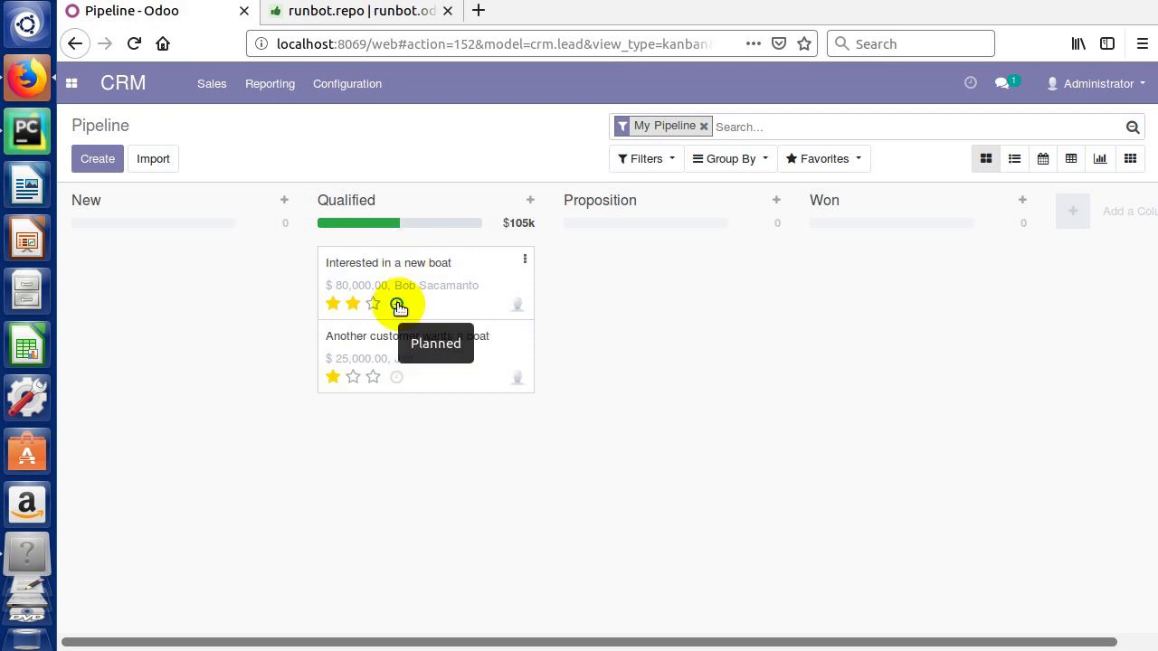
Step: Show the planned Call activity on the Interested in a new boat card in Qualified
left_click(397, 305)
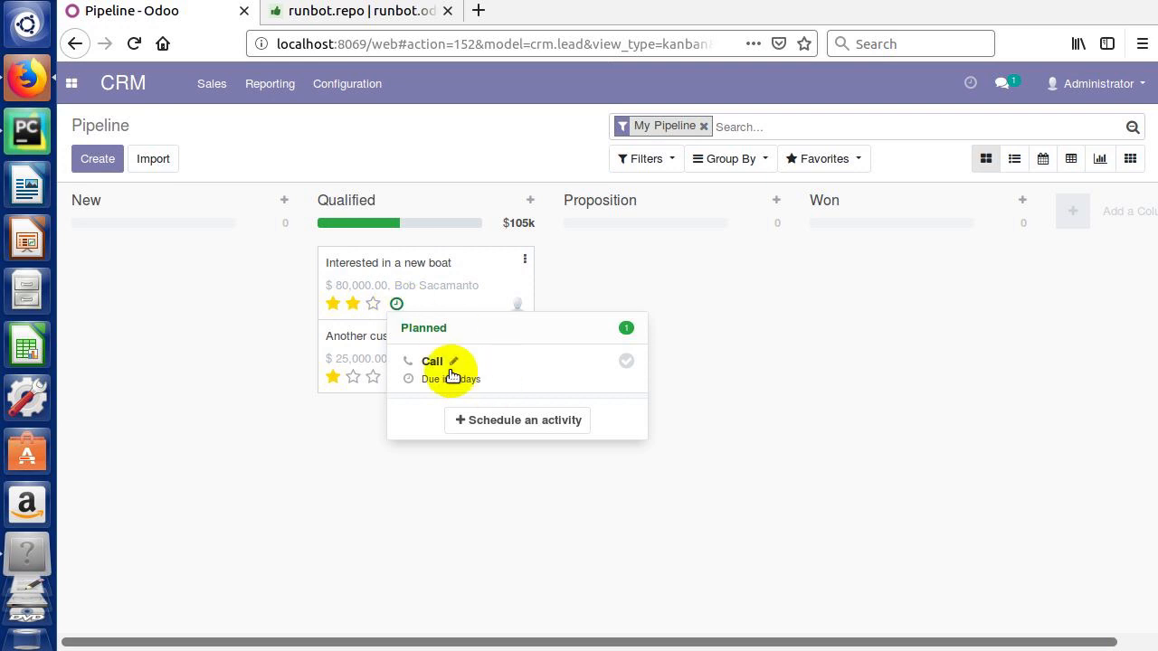
left_click(570, 371)
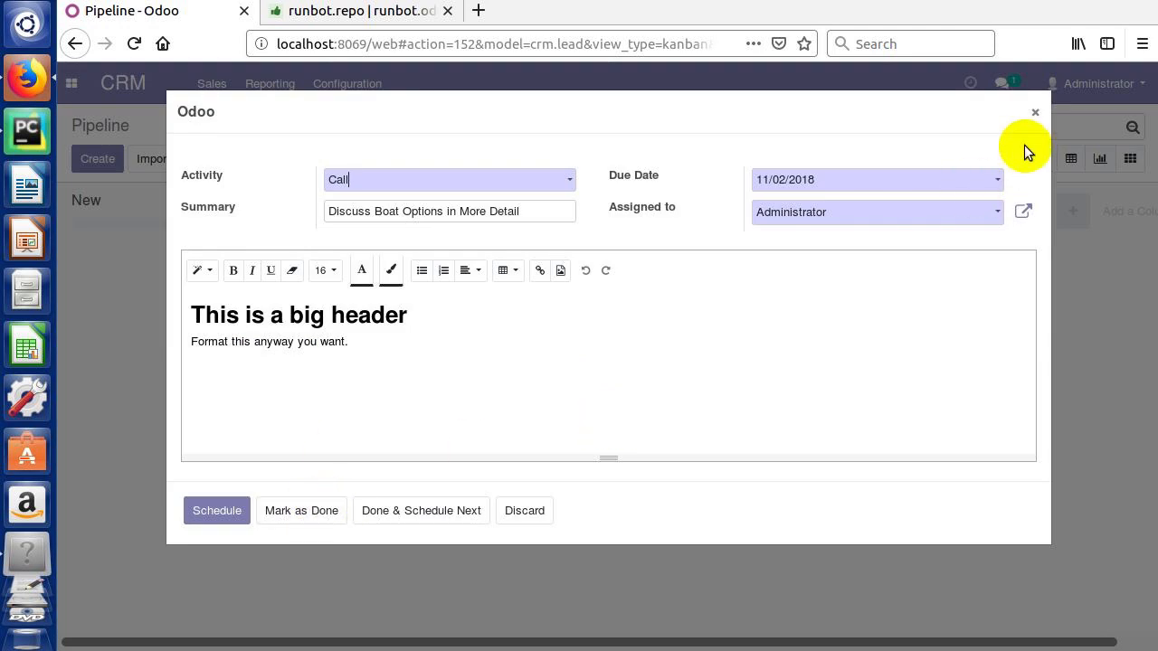
left_click(1035, 112)
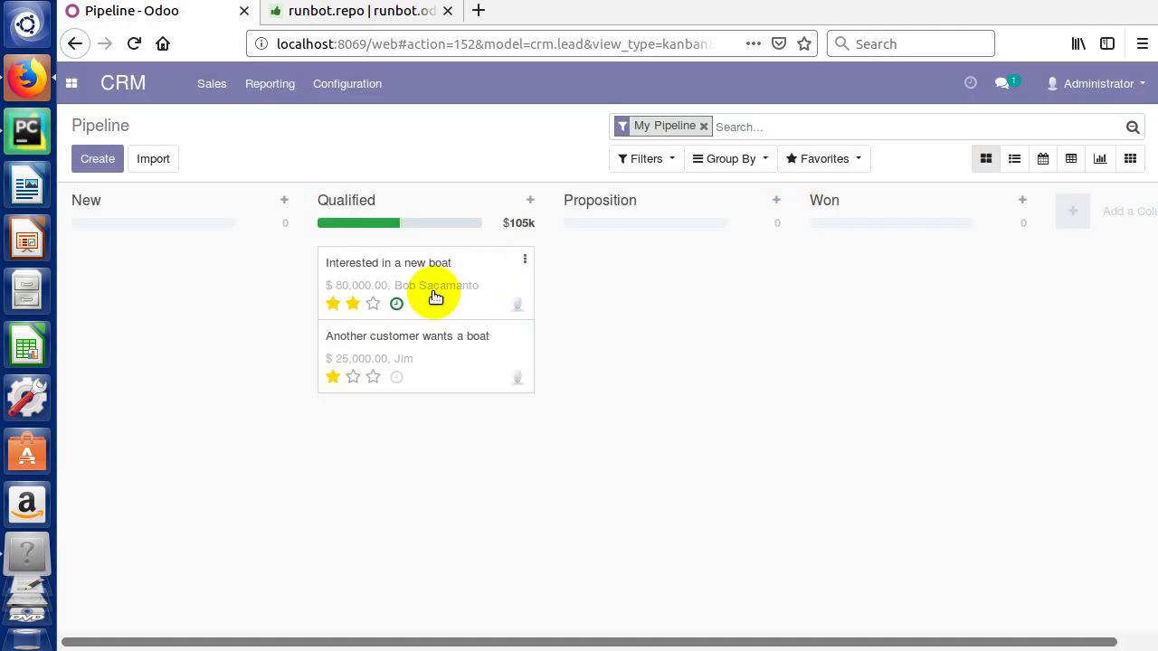
left_click(397, 304)
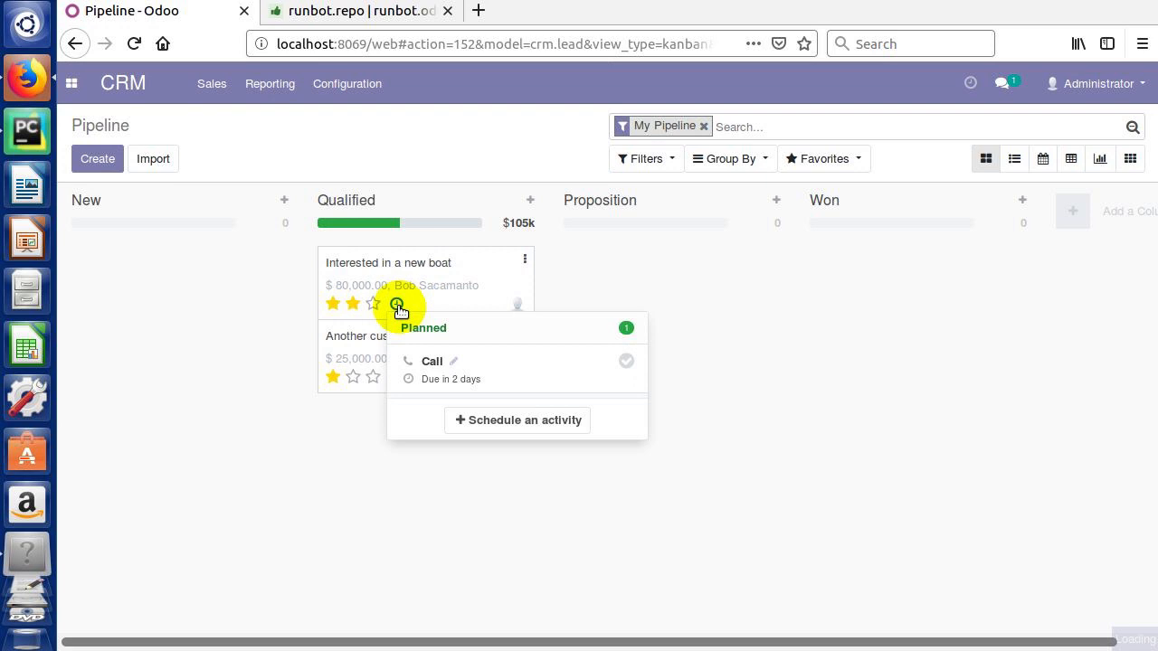
Step: Mark the Call done with feedback about a 27' Bowrider in Red or Maroon, then schedule next
left_click(627, 363)
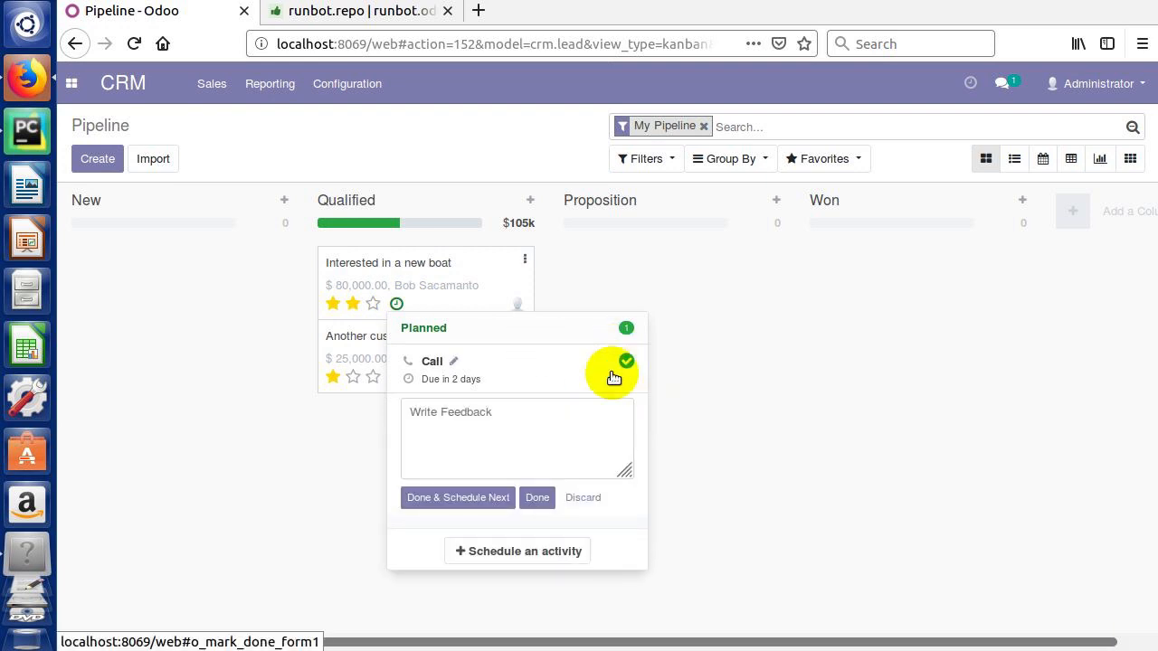
left_click(510, 425)
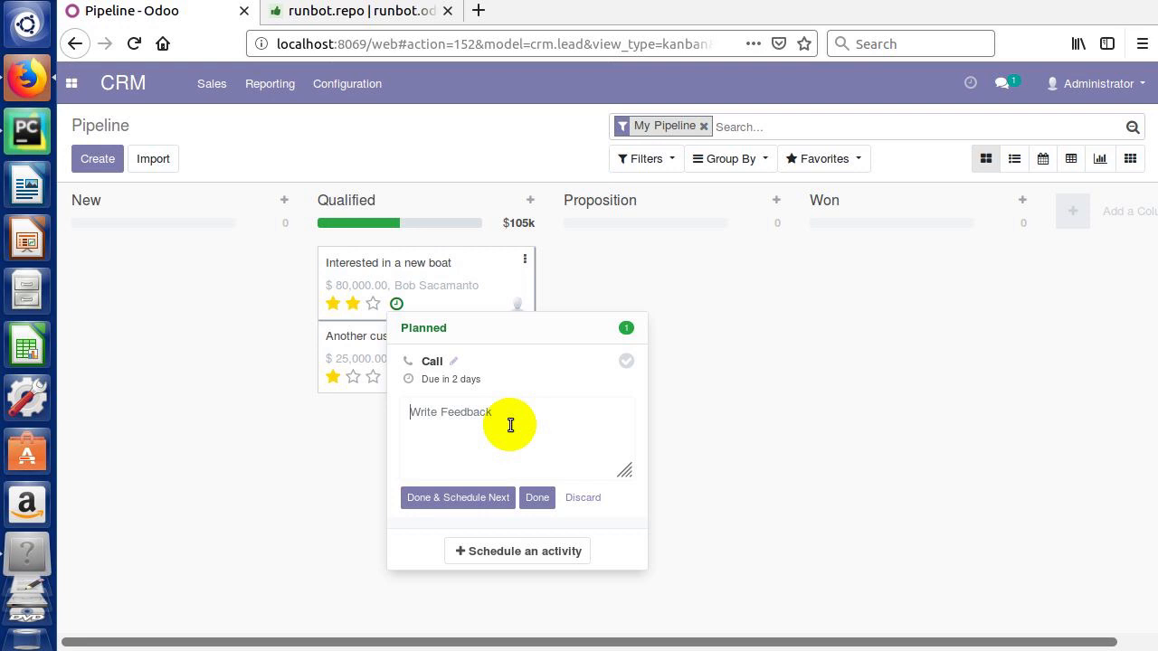
type("Interested ian")
key("BackSpace")
key("BackSpace")
type("n a 27' Bowrider... wants ")
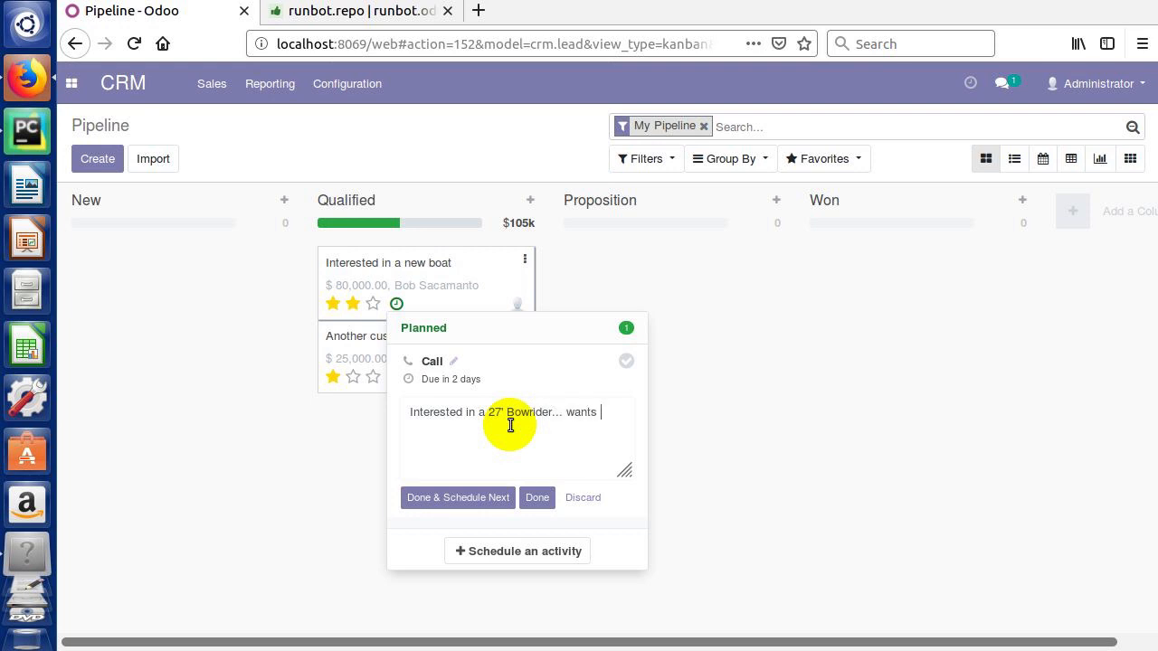
type("it in Red.or Maroon.")
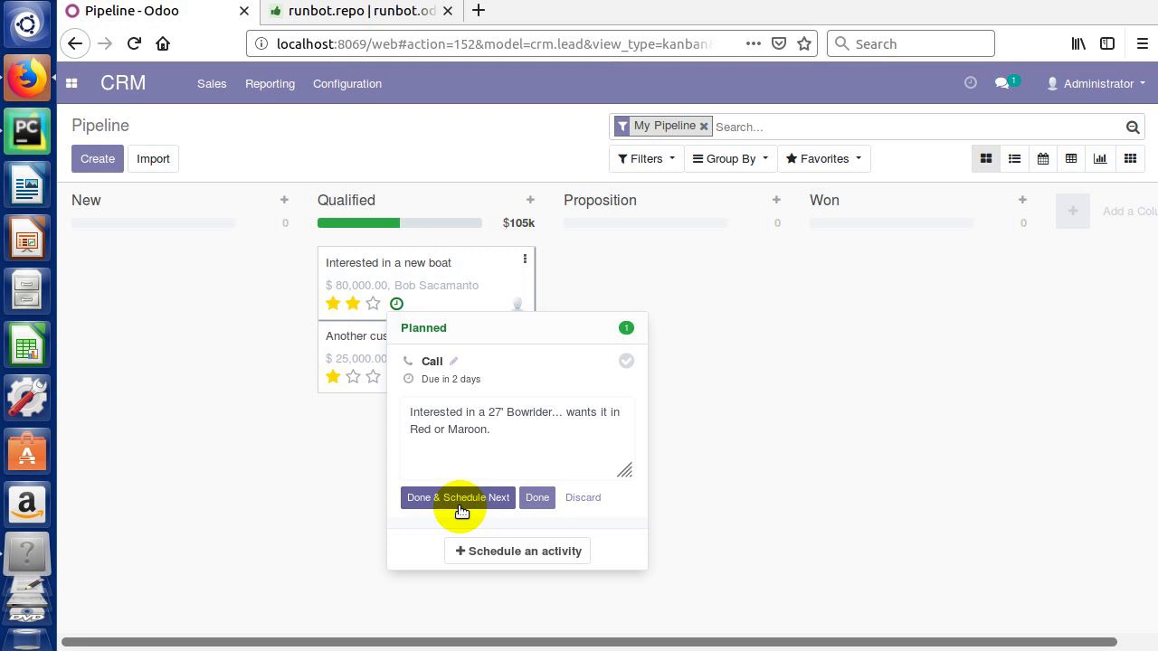
left_click(516, 432)
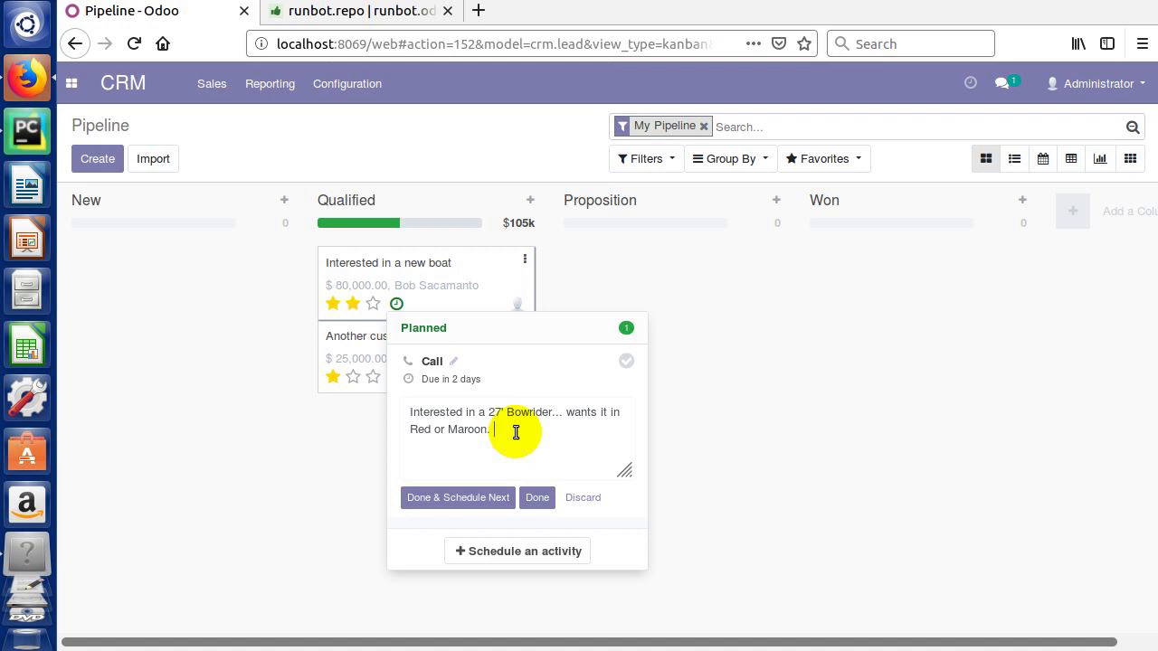
left_click(461, 500)
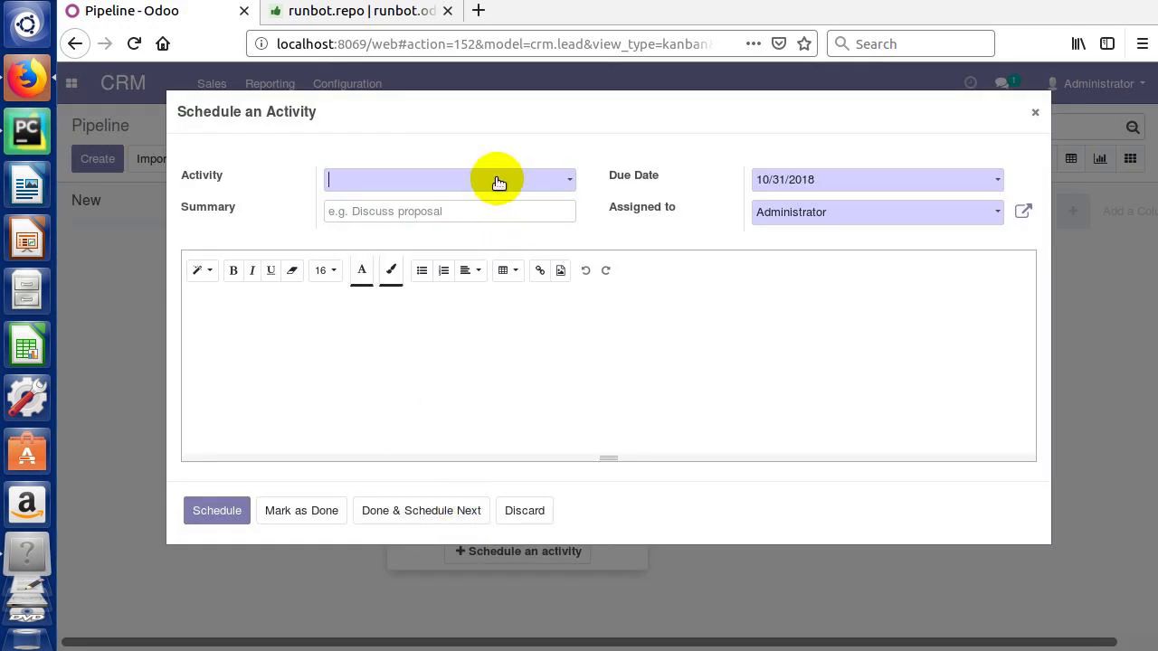
Step: Schedule a To Do due 11/07/2018 with summary 'Reserach best boat options for the customer'
left_click(491, 179)
left_click(374, 256)
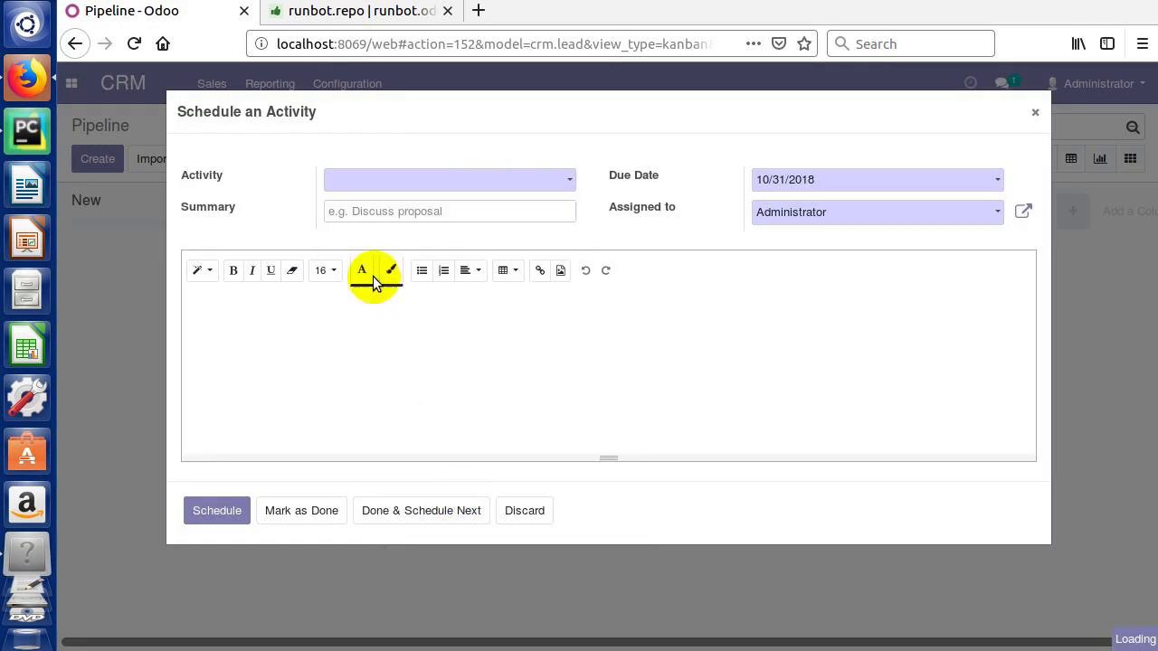
left_click(363, 210)
type("Rease")
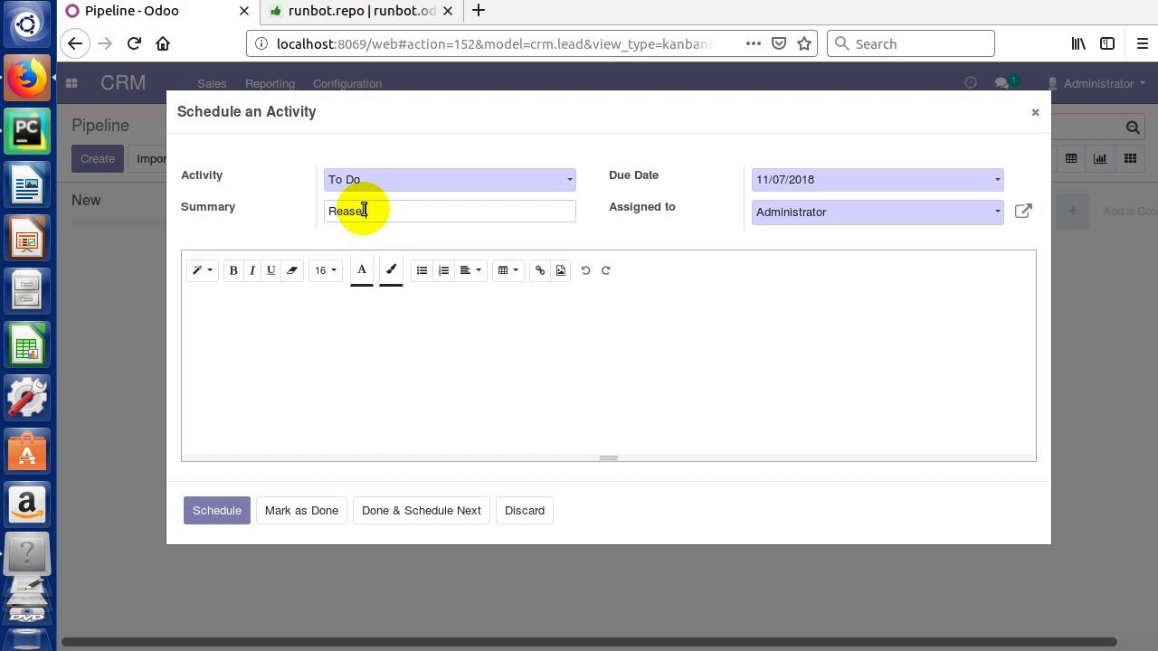
key("BackSpace")
key("BackSpace")
key("BackSpace")
type("serach best boat options fo")
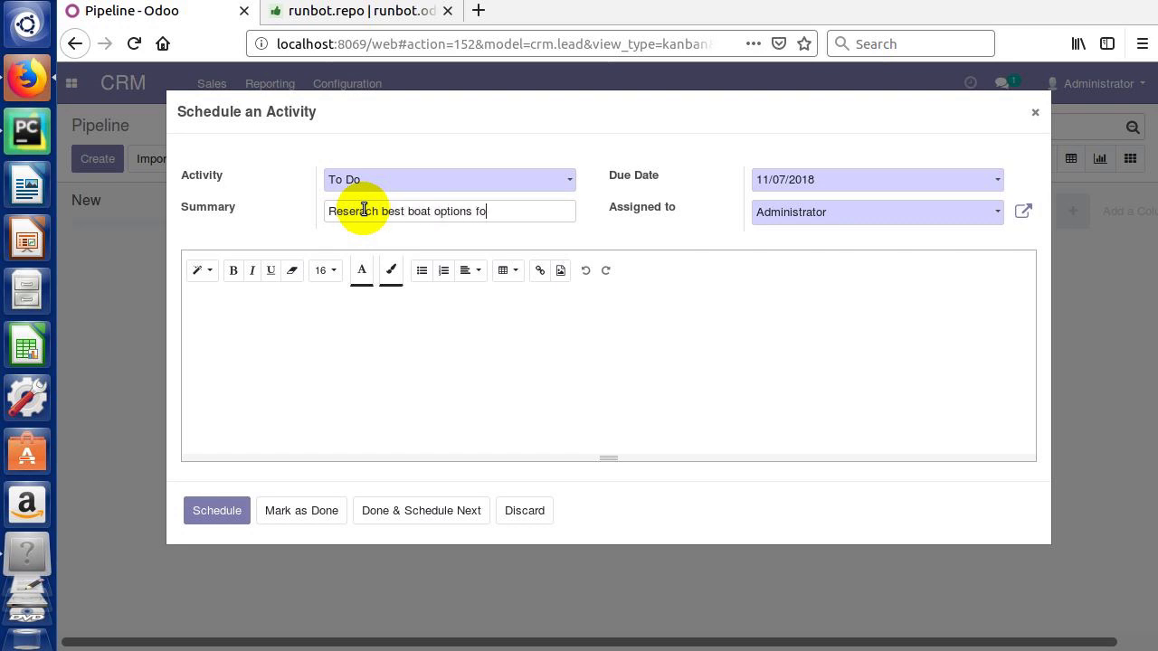
type("r the customer")
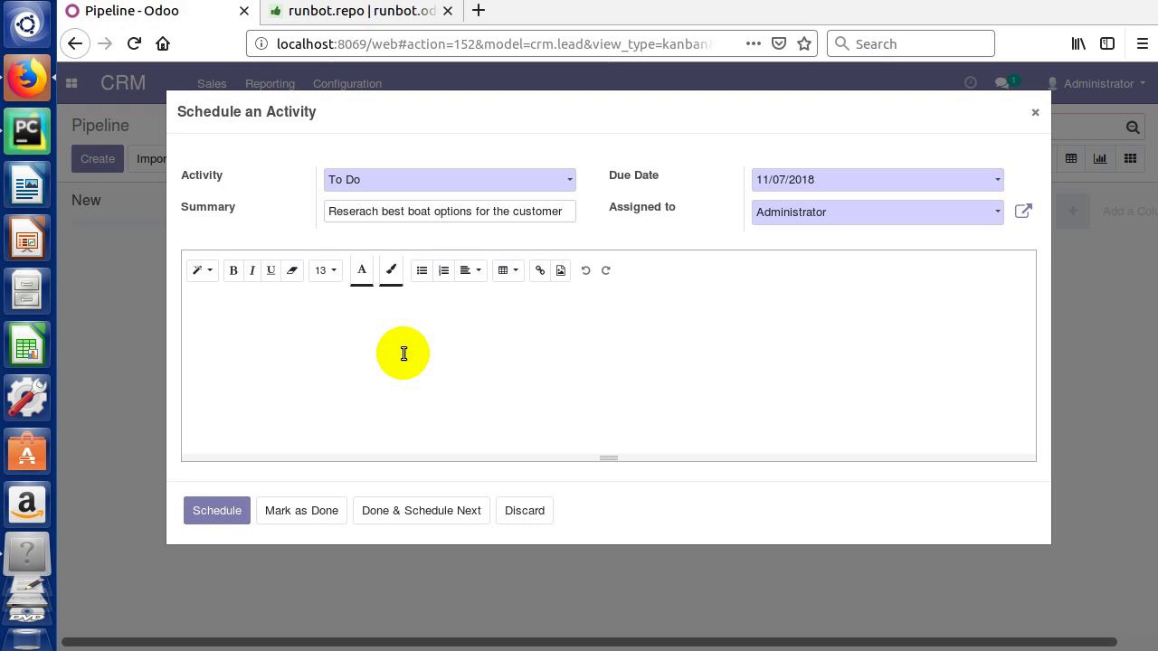
left_click(403, 354)
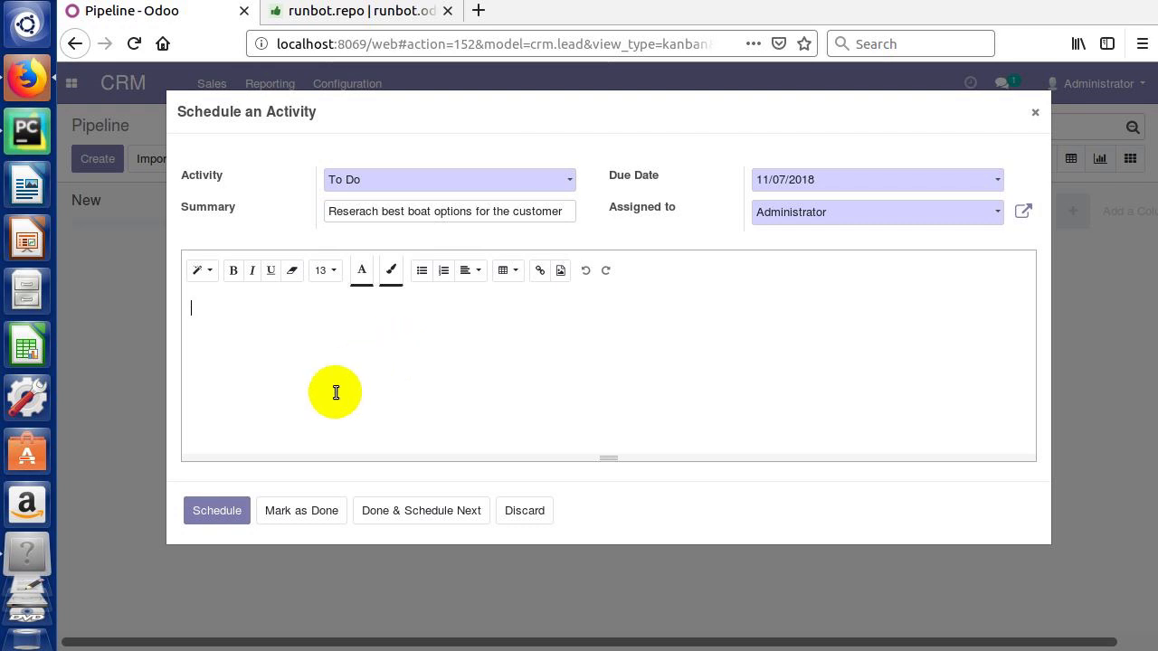
left_click(218, 512)
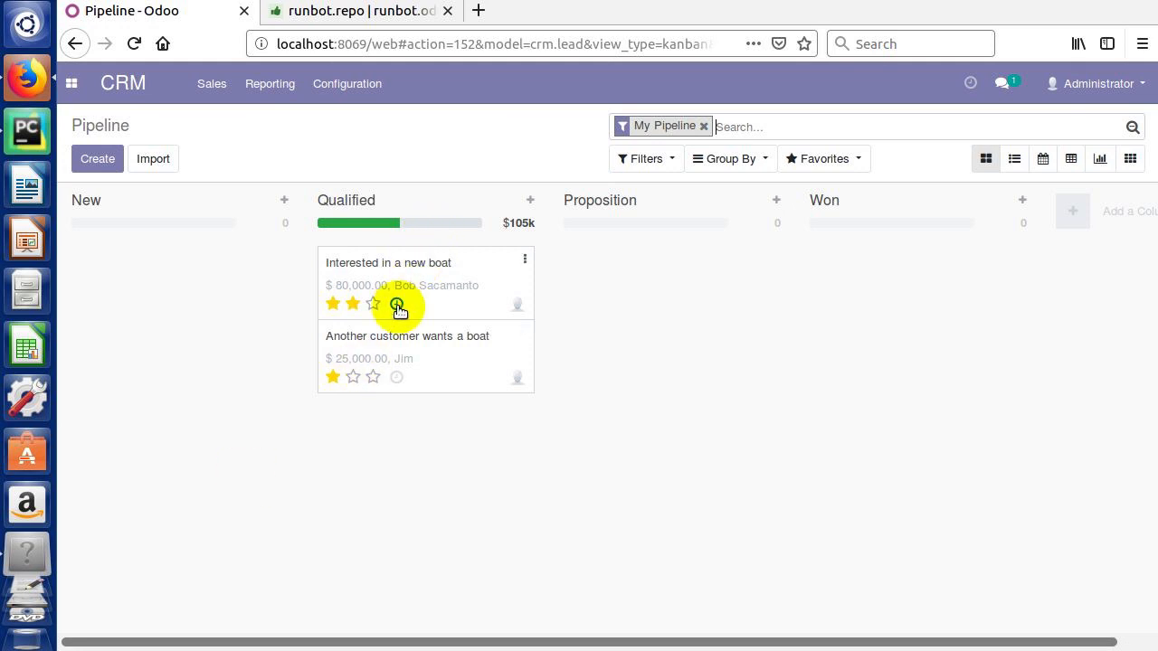
Step: Open the Interested in a new boat opportunity and scroll through its activities and chatter
left_click(416, 284)
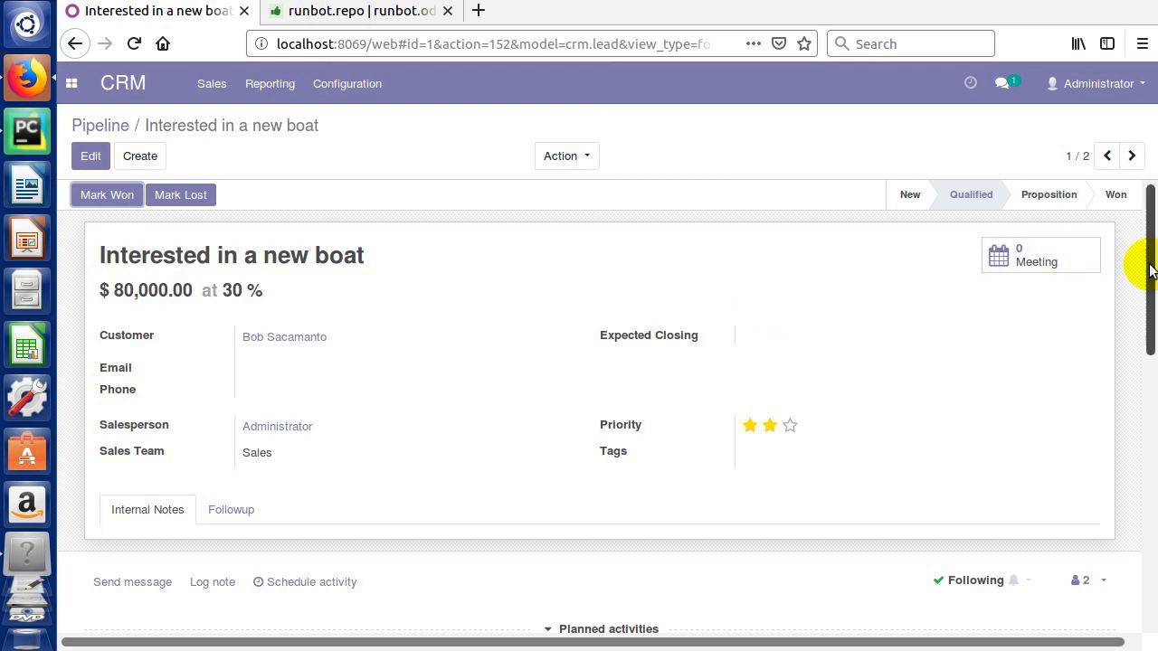
left_click_drag(1149, 273, 1110, 433)
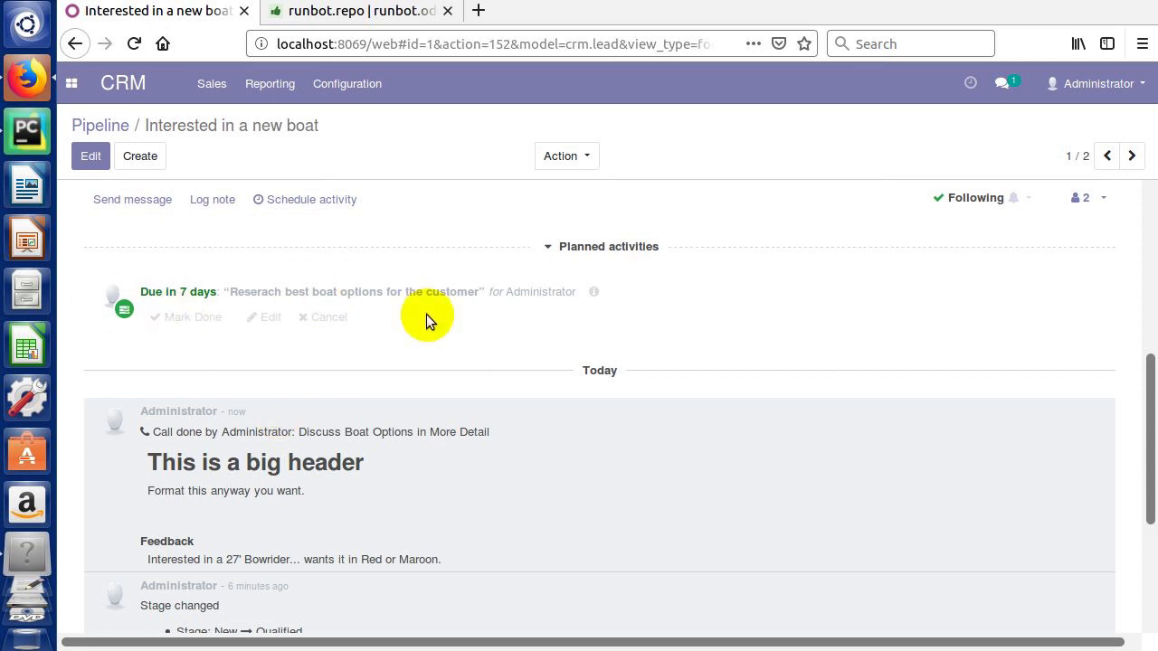
left_click_drag(1151, 434, 1149, 446)
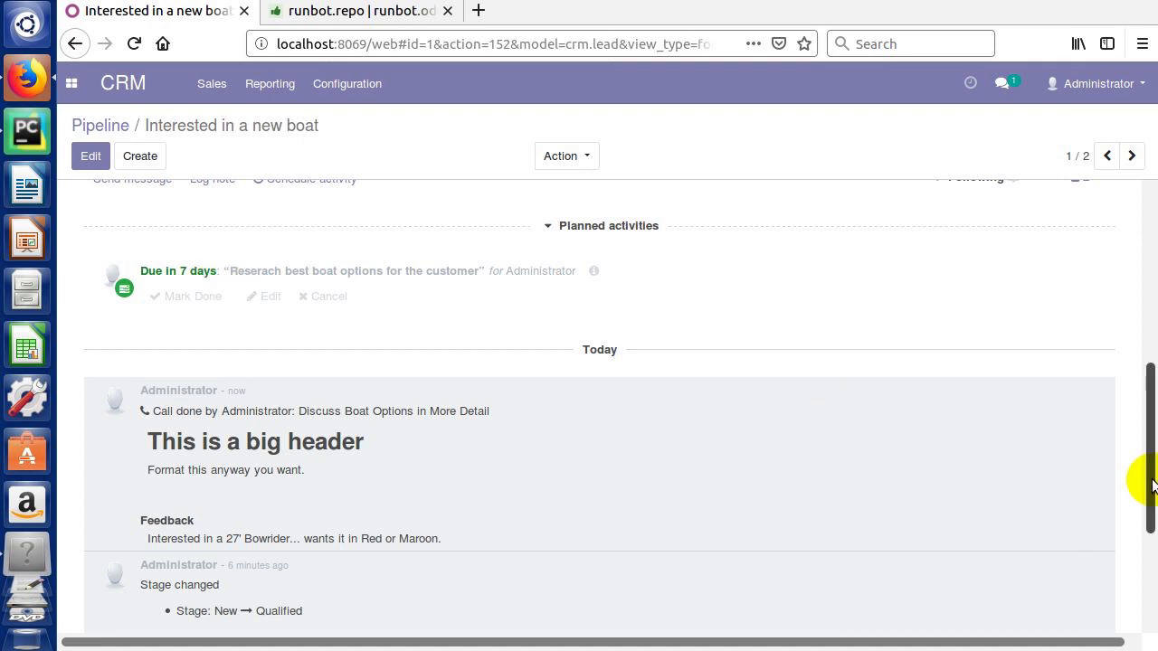
left_click_drag(1151, 484, 1116, 202)
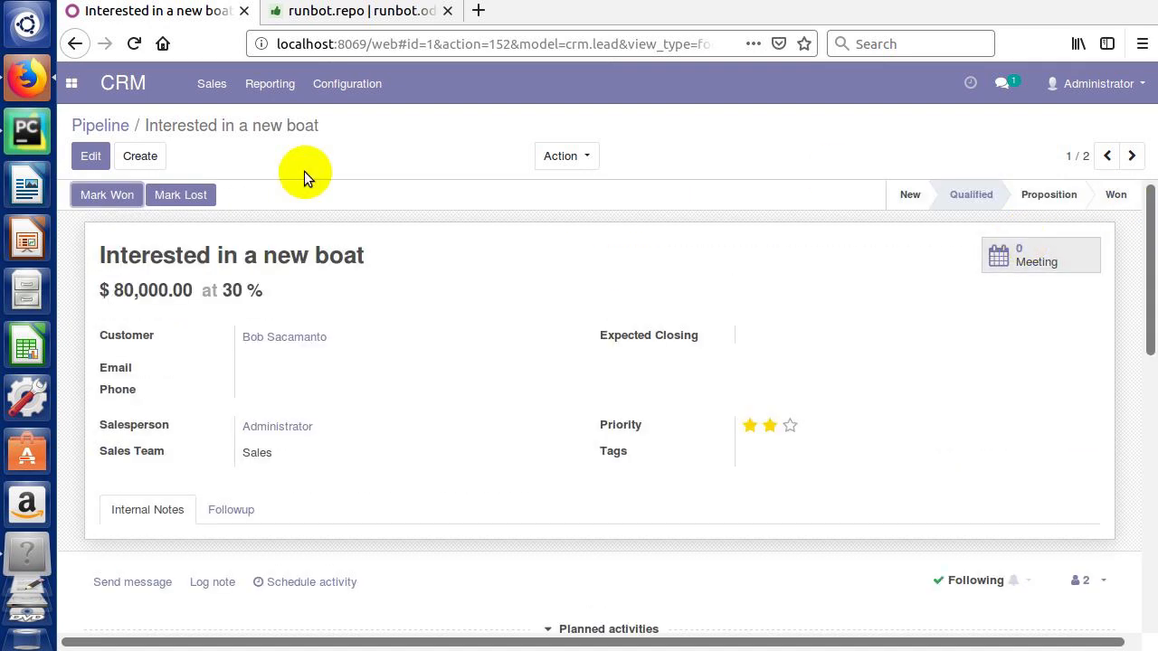
left_click(121, 125)
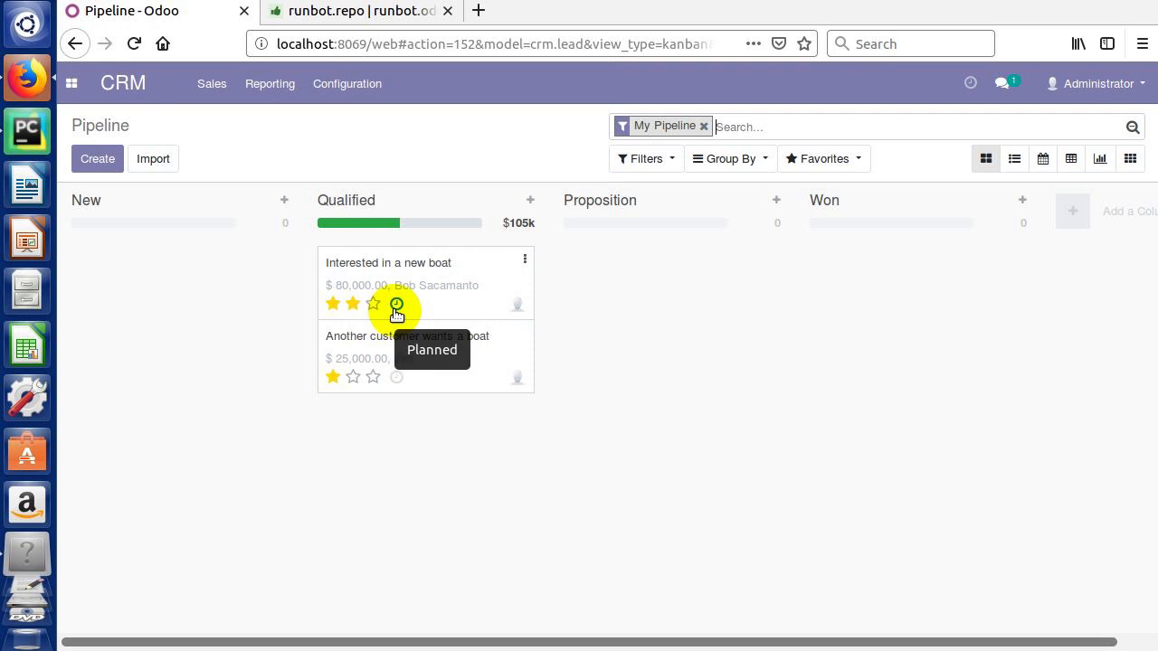
Step: Reopen the opportunity from the pipeline and briefly check the recent conversations list
left_click(462, 274)
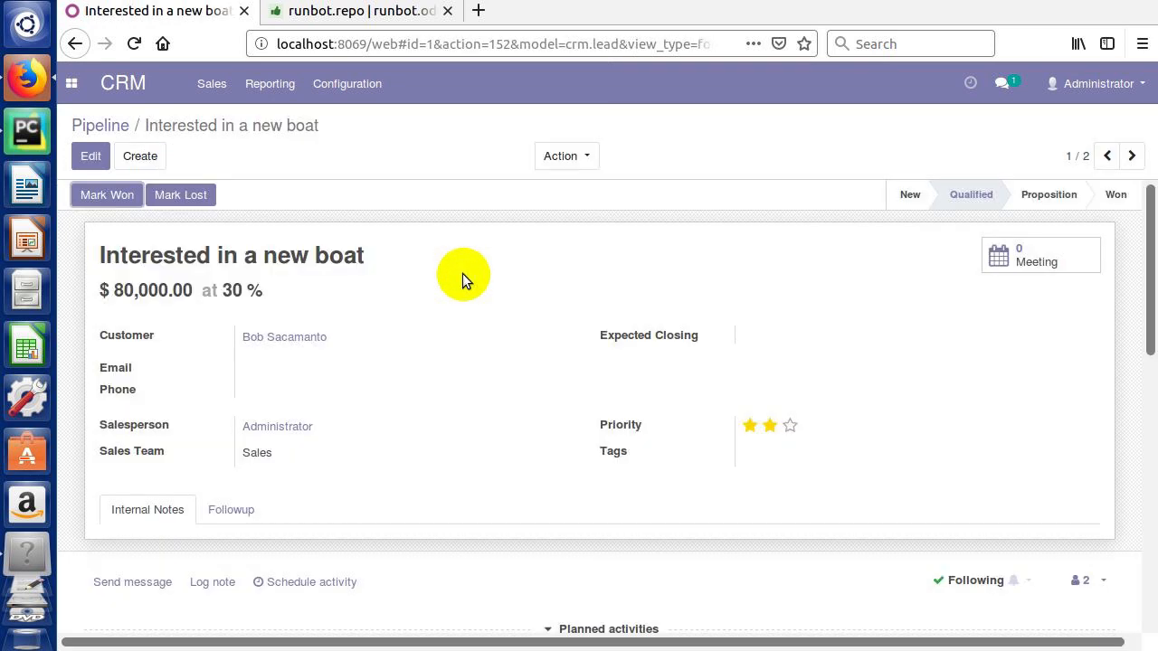
left_click_drag(1146, 342, 1151, 470)
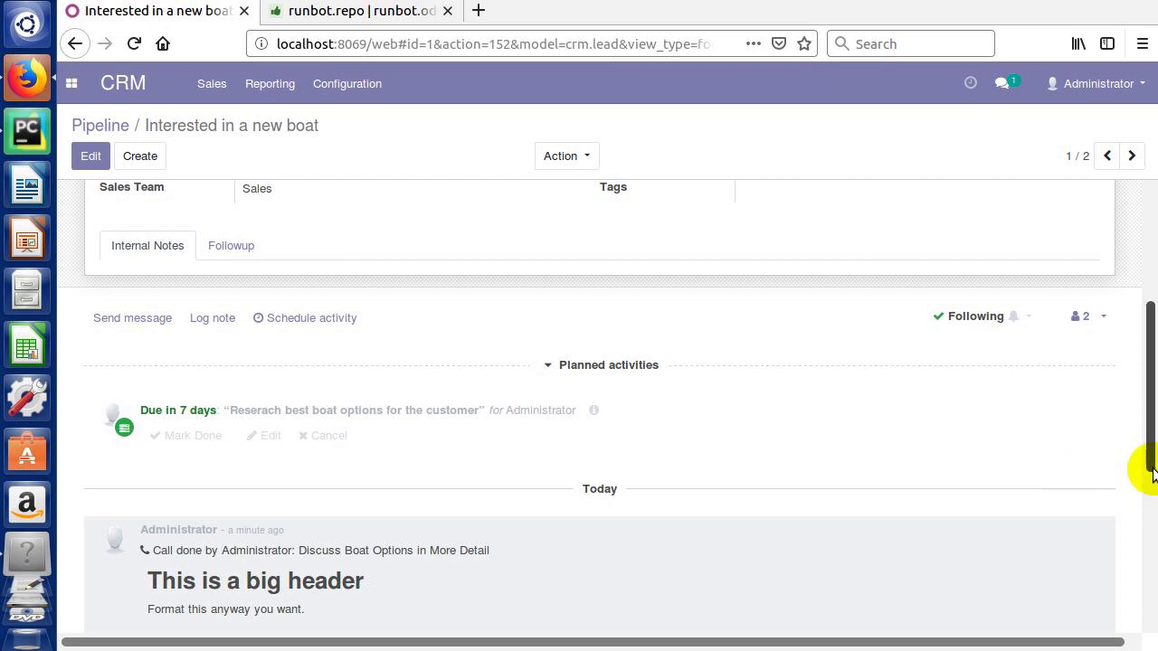
scroll(1139, 453, "up", 5)
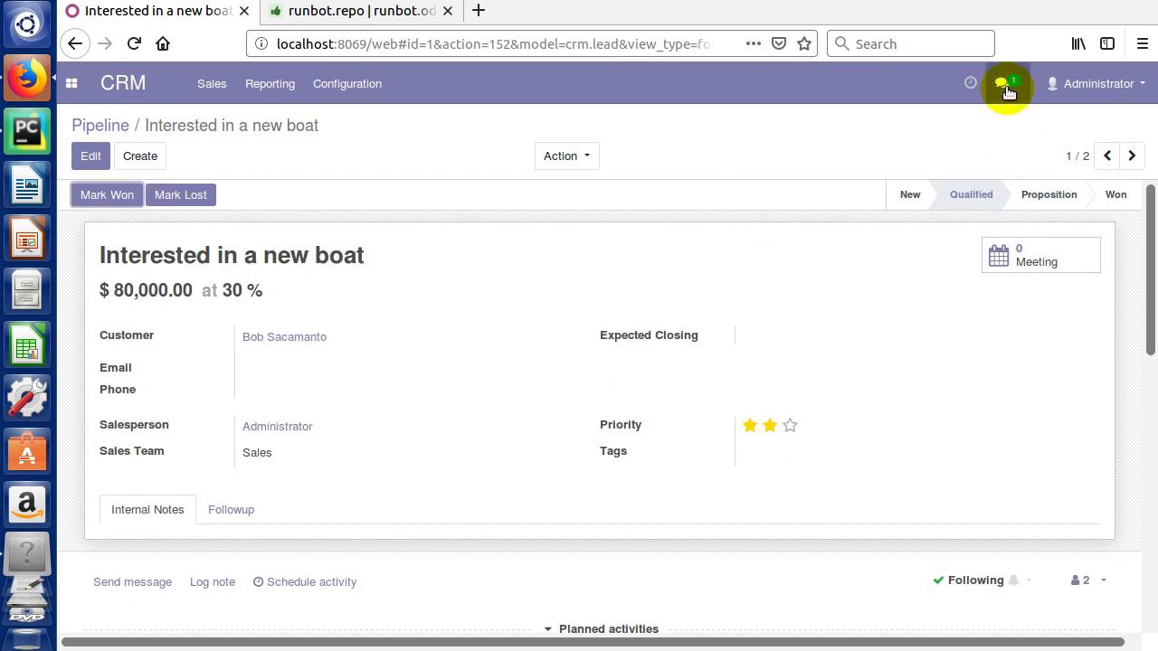
left_click(1007, 89)
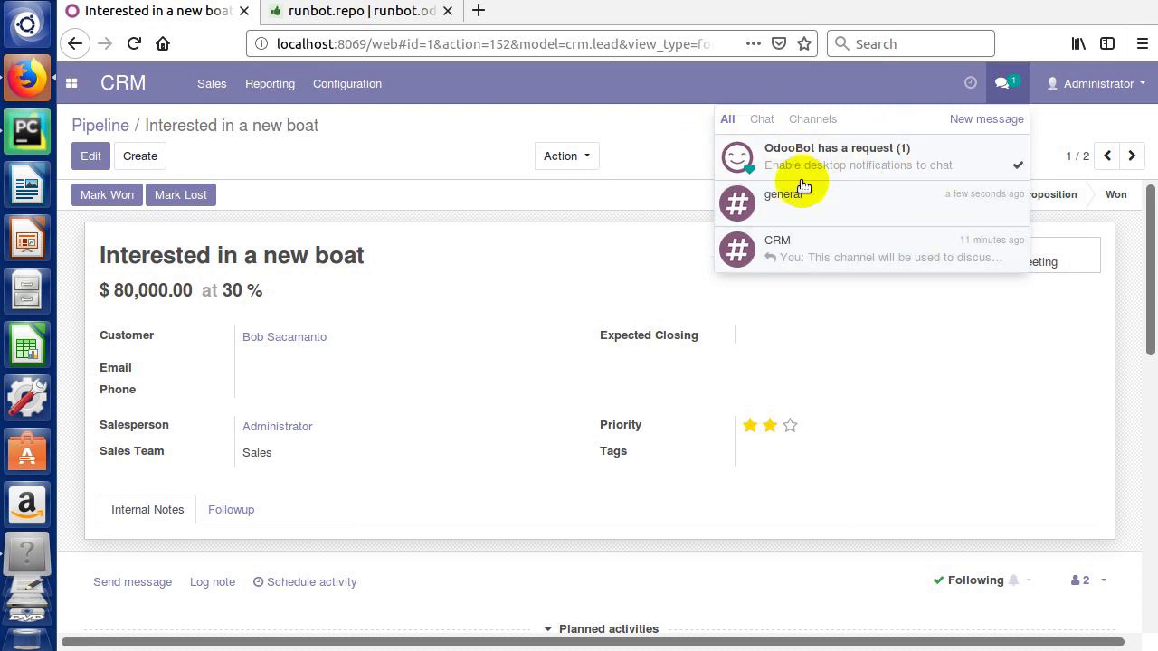
left_click(1002, 82)
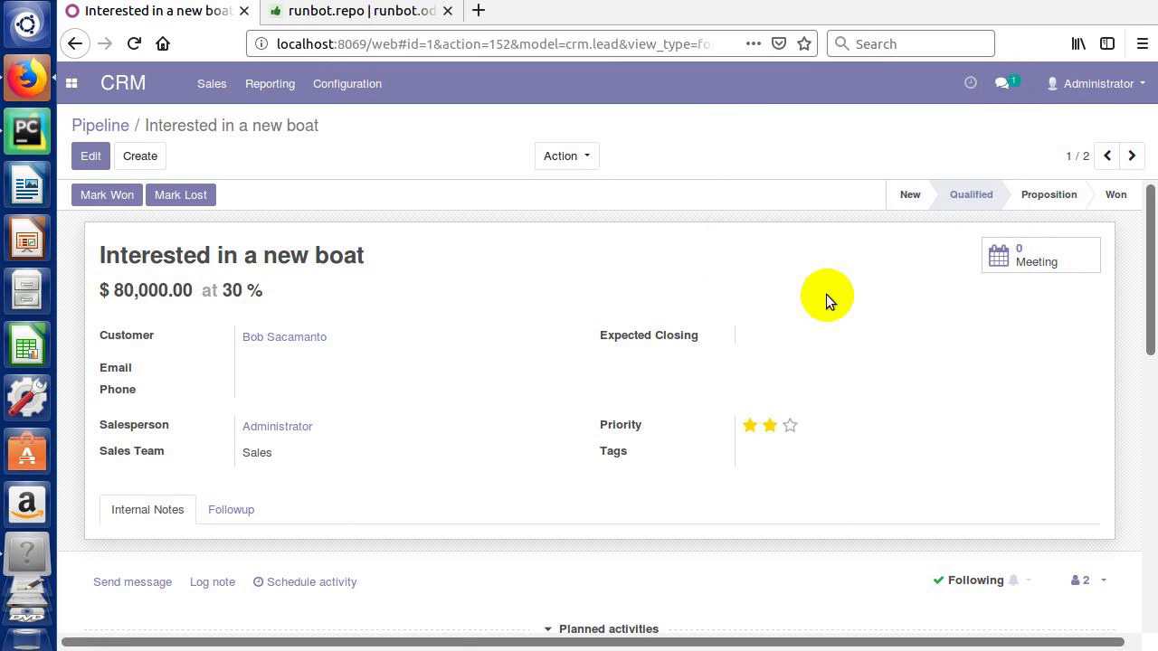